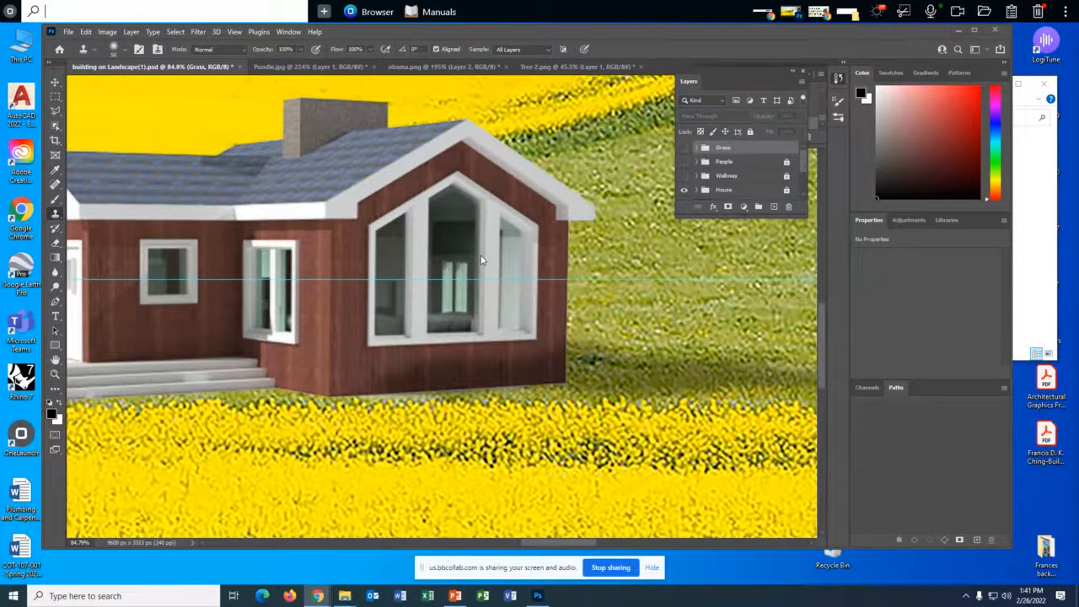
- Expand the House group and duplicate the House layer inside it
scroll(480, 262, down, 1)
scroll(476, 264, up, 2)
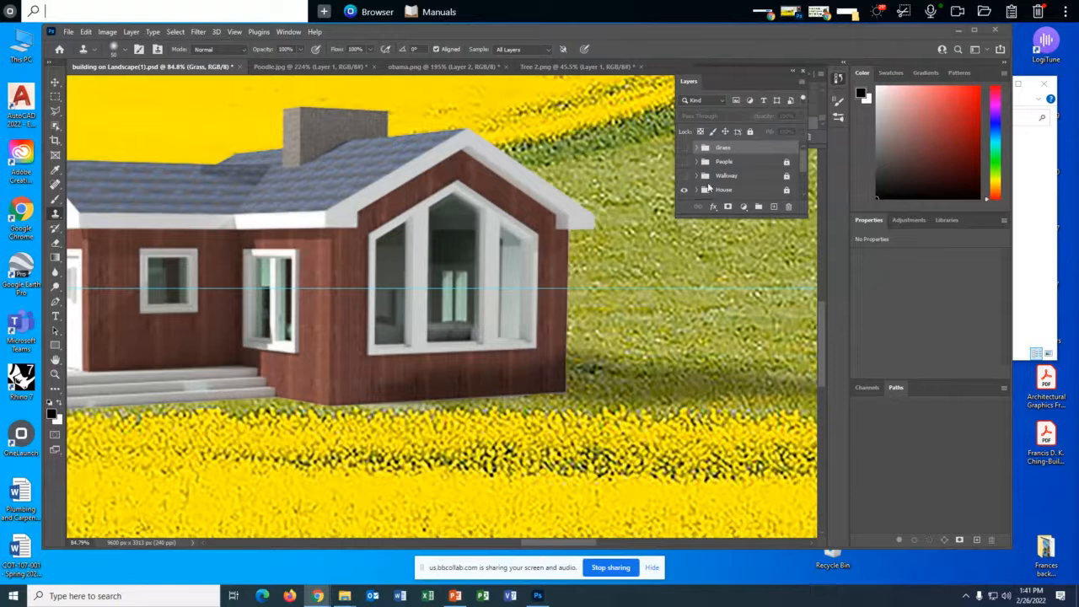
click(695, 190)
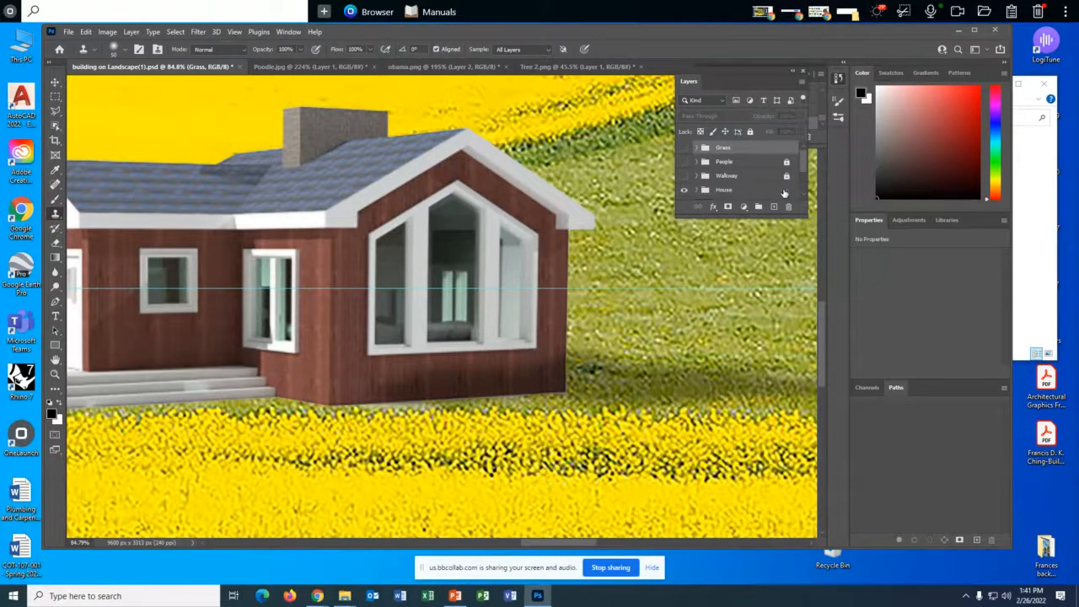
scroll(763, 191, down, 1)
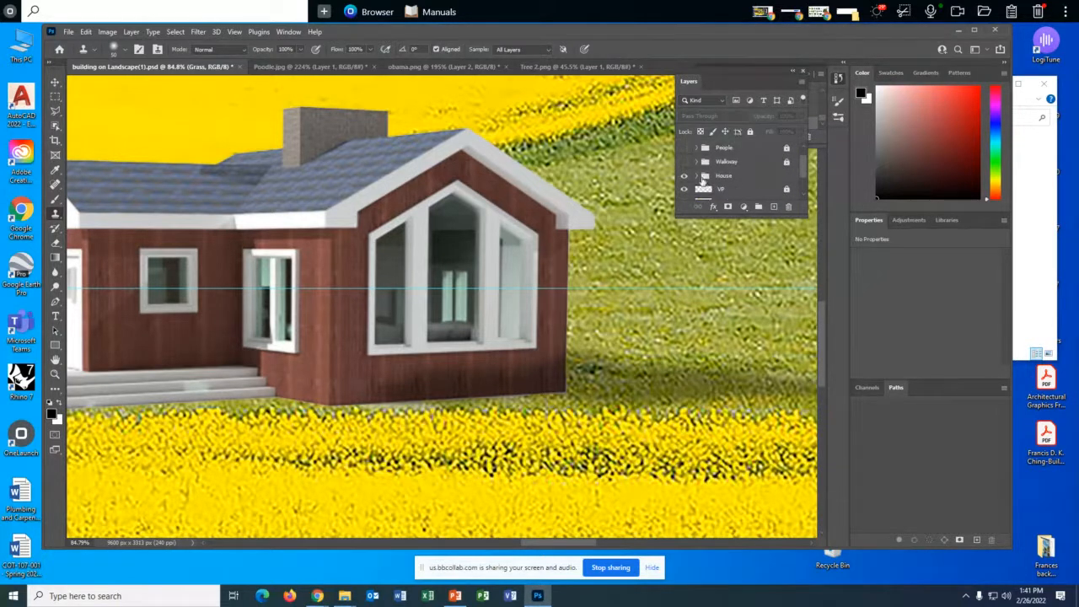
click(701, 175)
scroll(731, 182, down, 1)
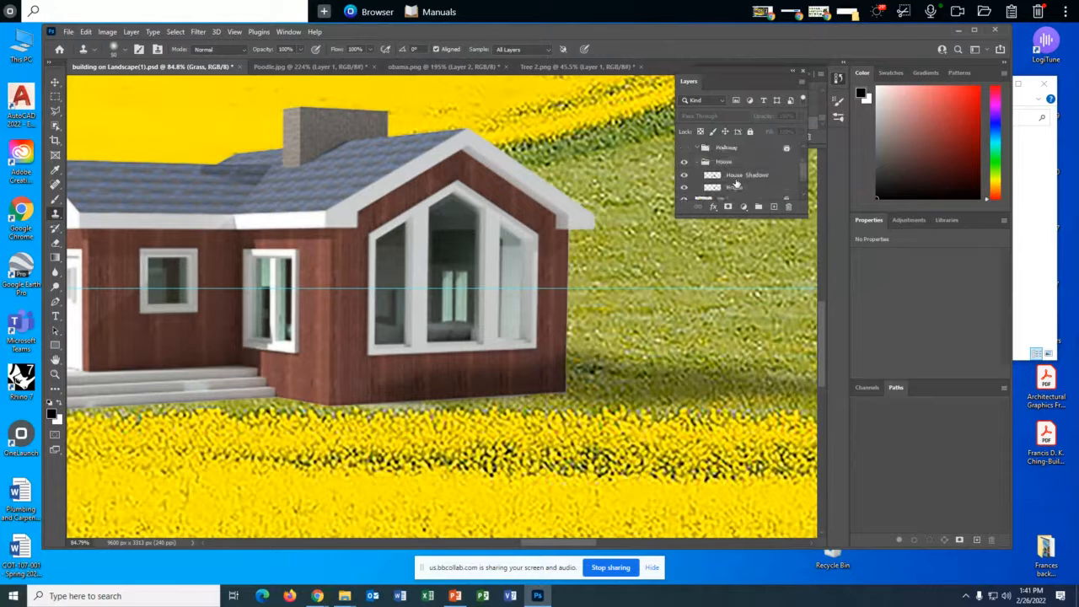
scroll(736, 184, down, 1)
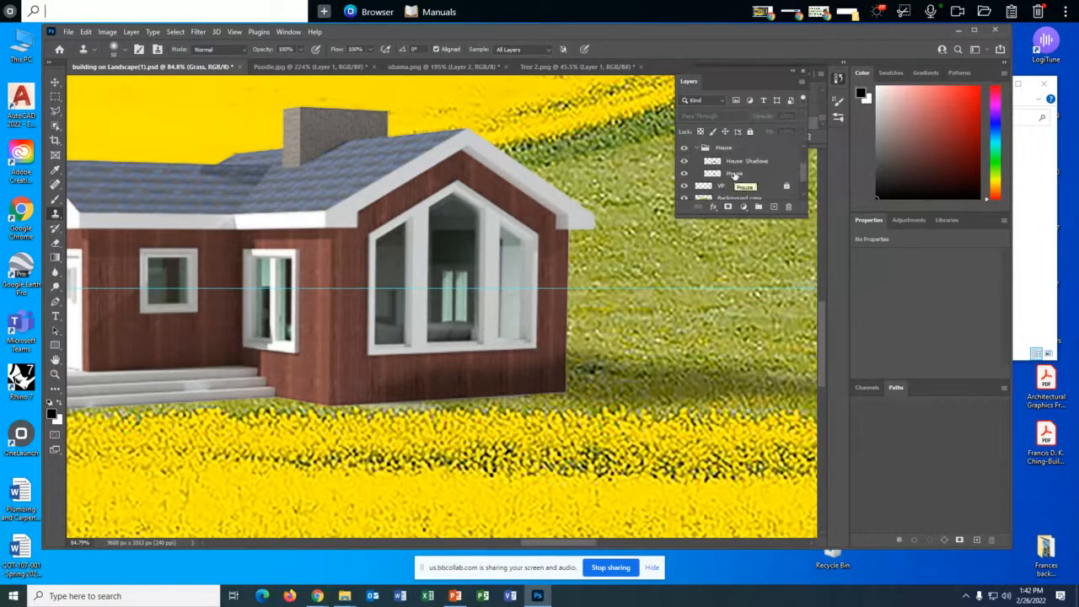
drag(735, 174, 773, 207)
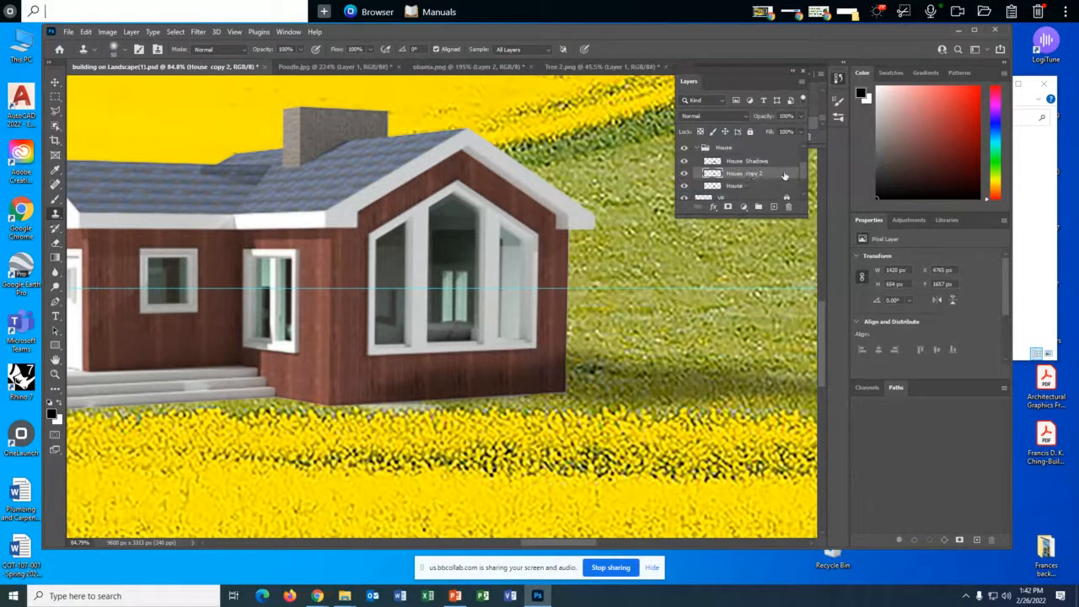
- Hide the original House layer while keeping its duplicate visible
click(684, 174)
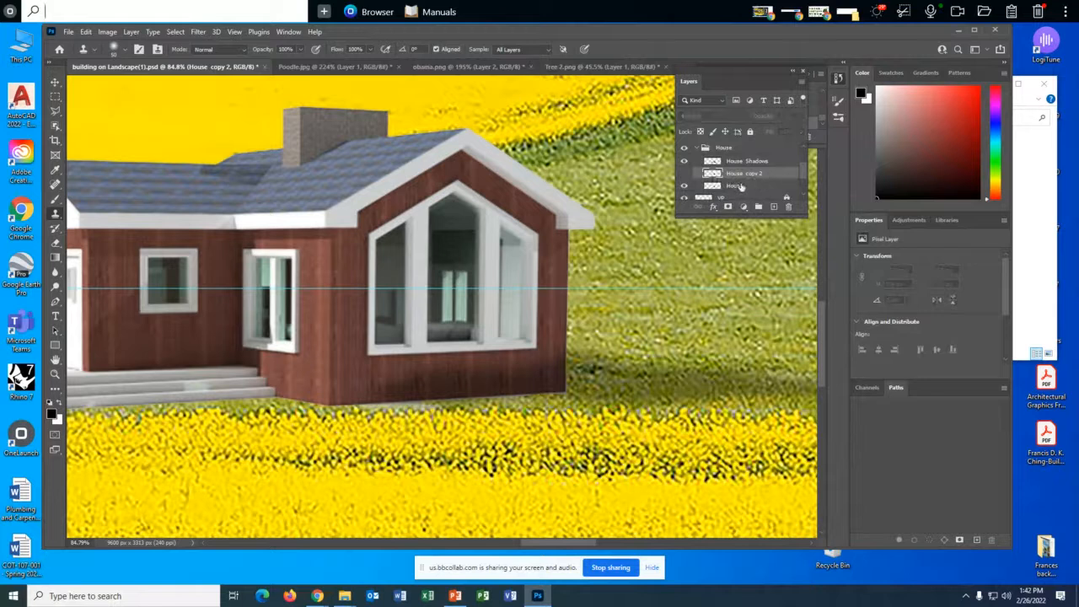
click(685, 175)
click(713, 186)
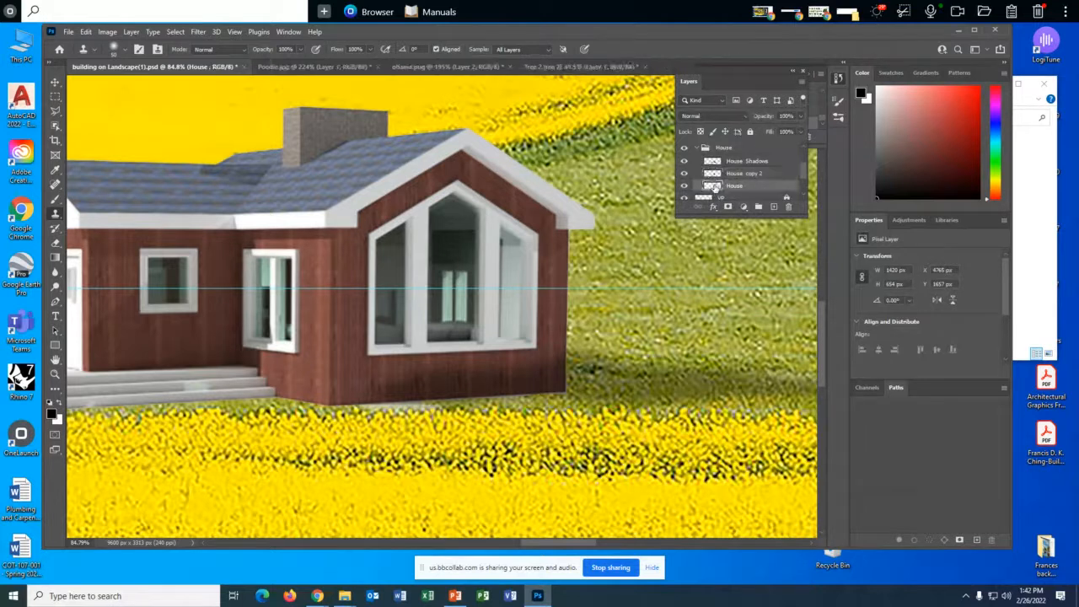
- Rename the duplicated House layer as "Windows cut out"
click(753, 174)
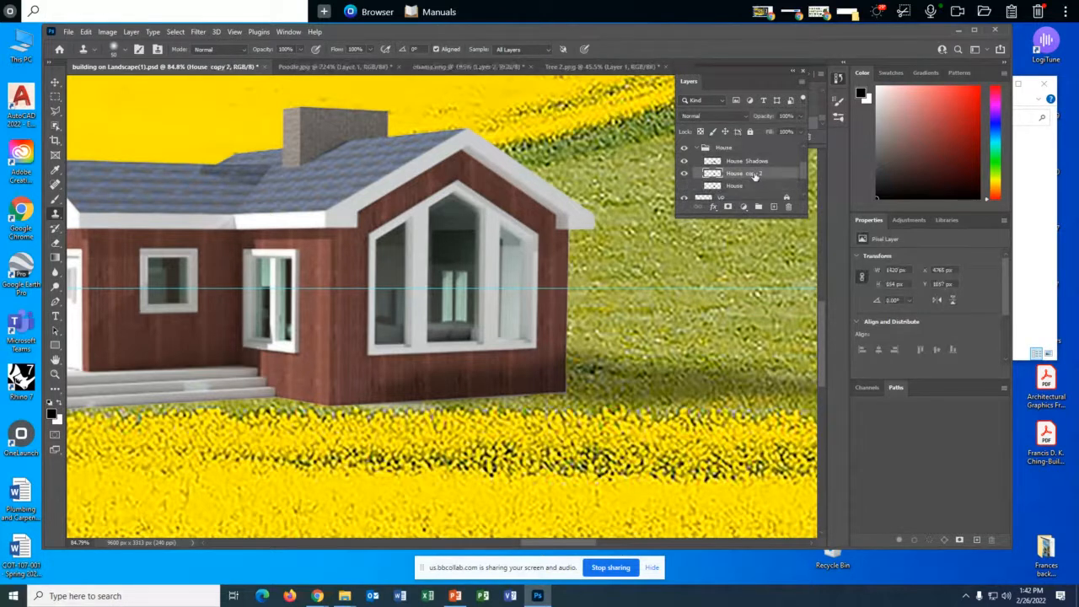
double_click(755, 174)
text(Windows cut out)
key(Return)
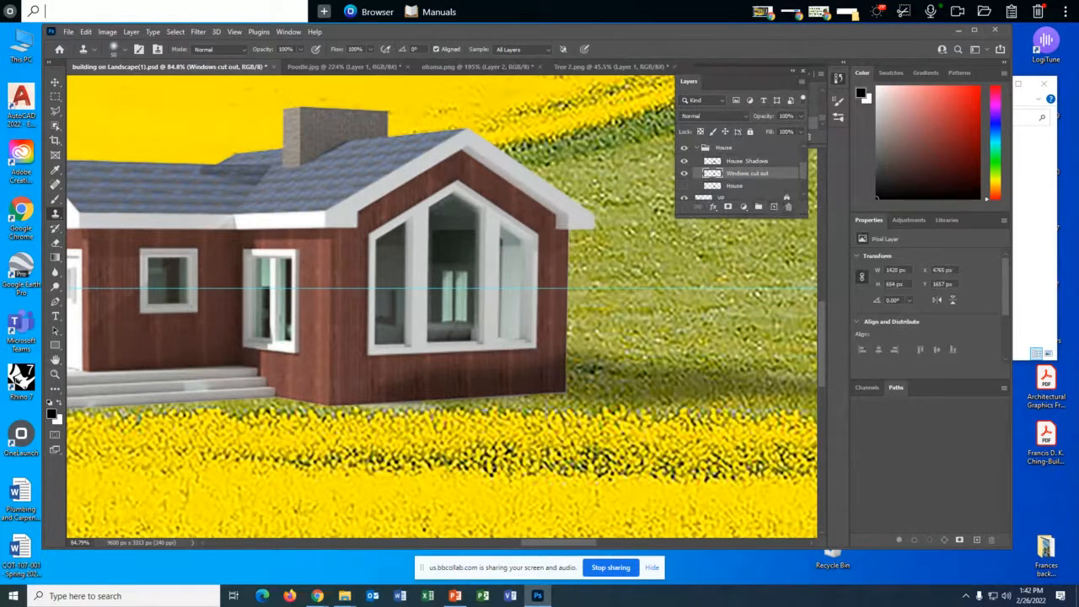
- Outline the right glass pane of the large gable window with the Polygonal Lasso and delete it from the Windows cut out layer
click(56, 112)
click(101, 123)
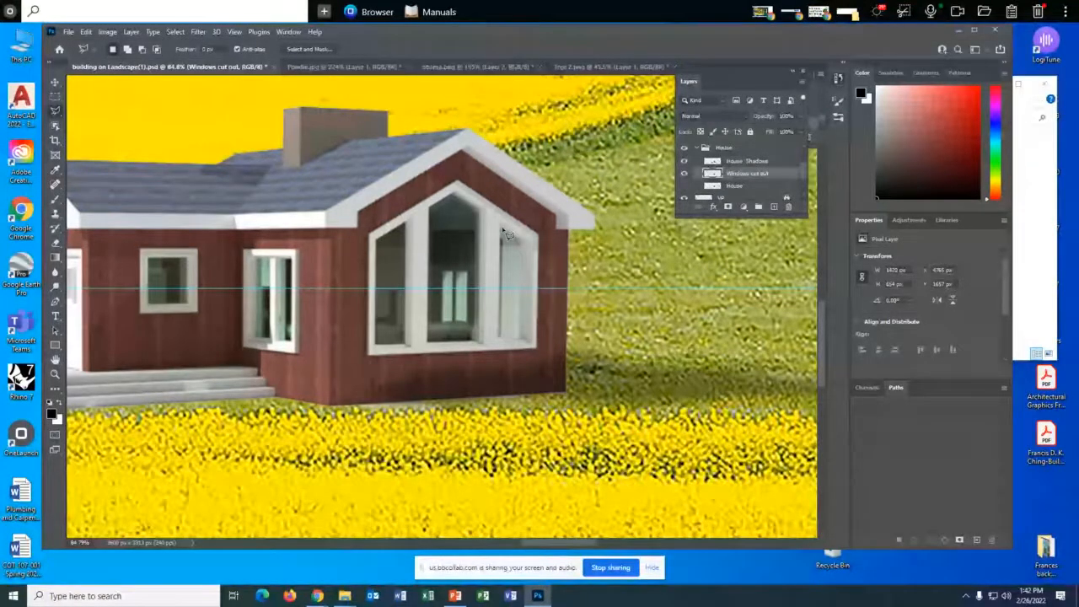
scroll(505, 234, up, 1)
scroll(506, 234, up, 1)
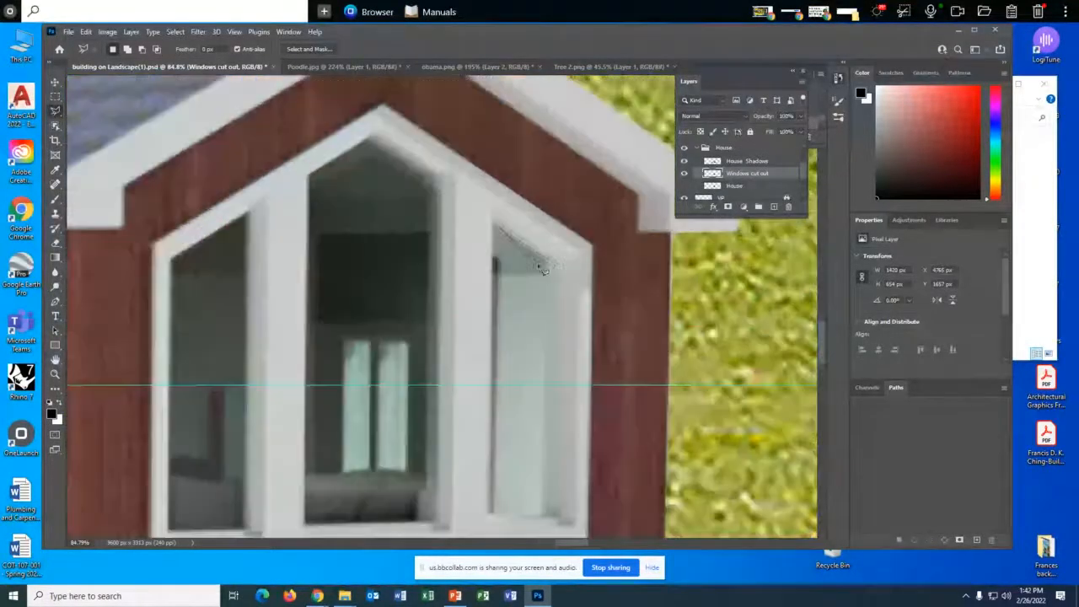
click(498, 228)
click(548, 261)
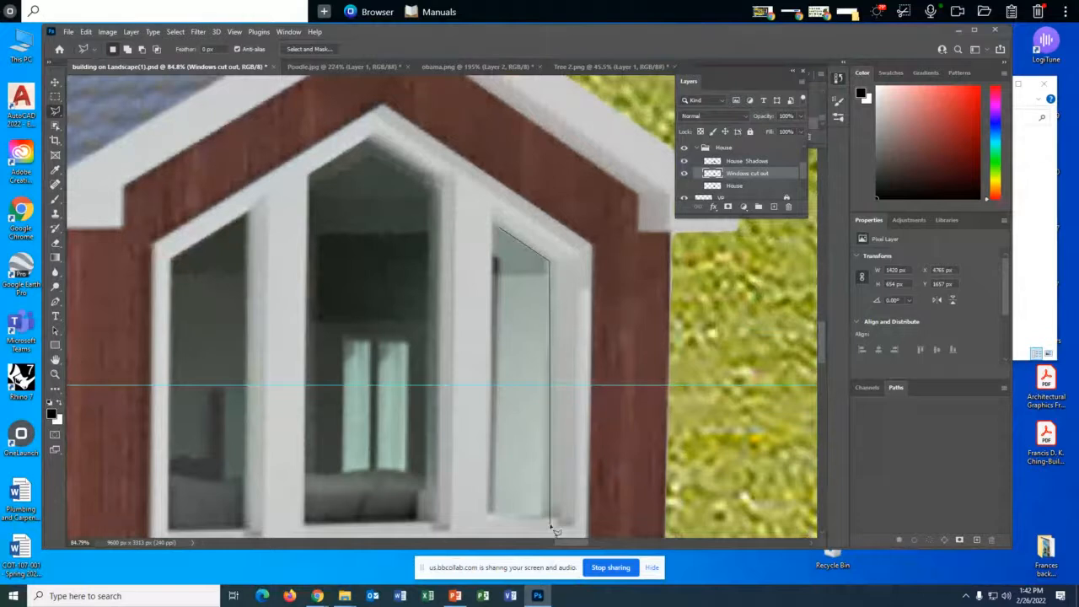
click(549, 513)
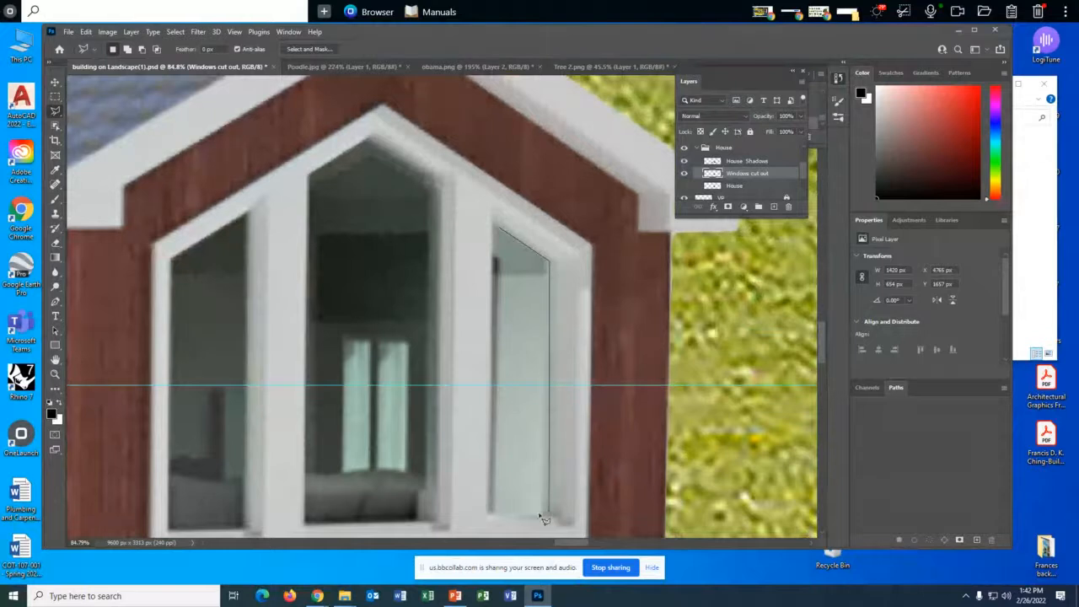
click(490, 512)
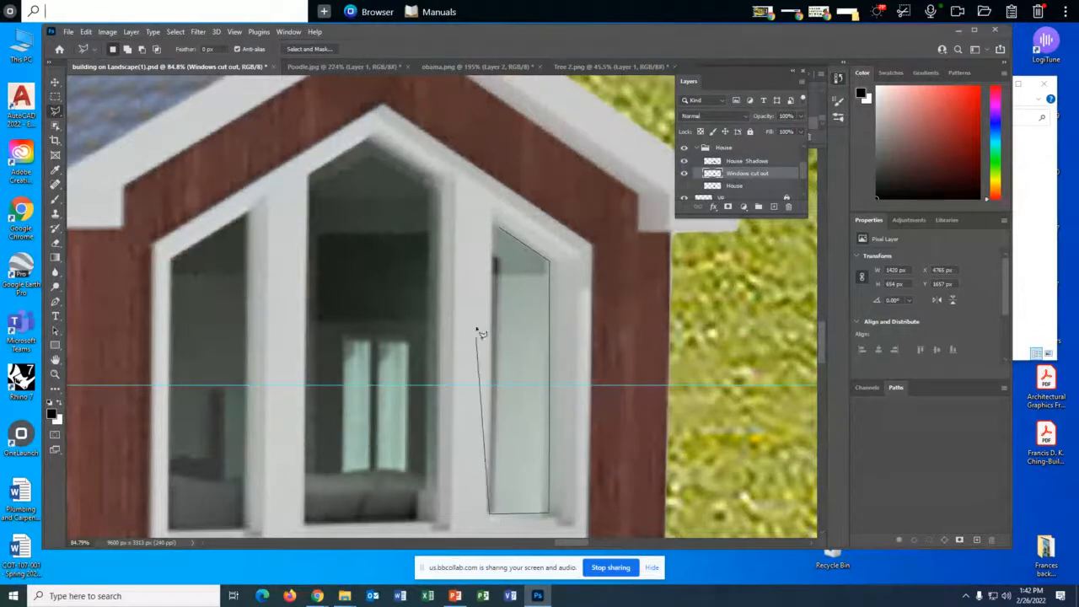
click(497, 225)
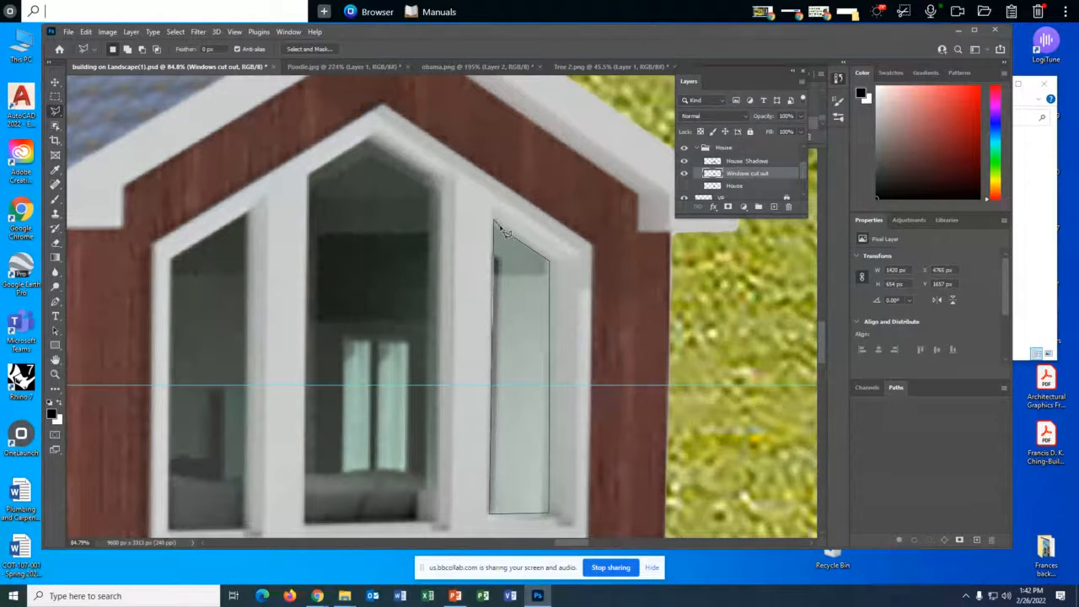
key(Delete)
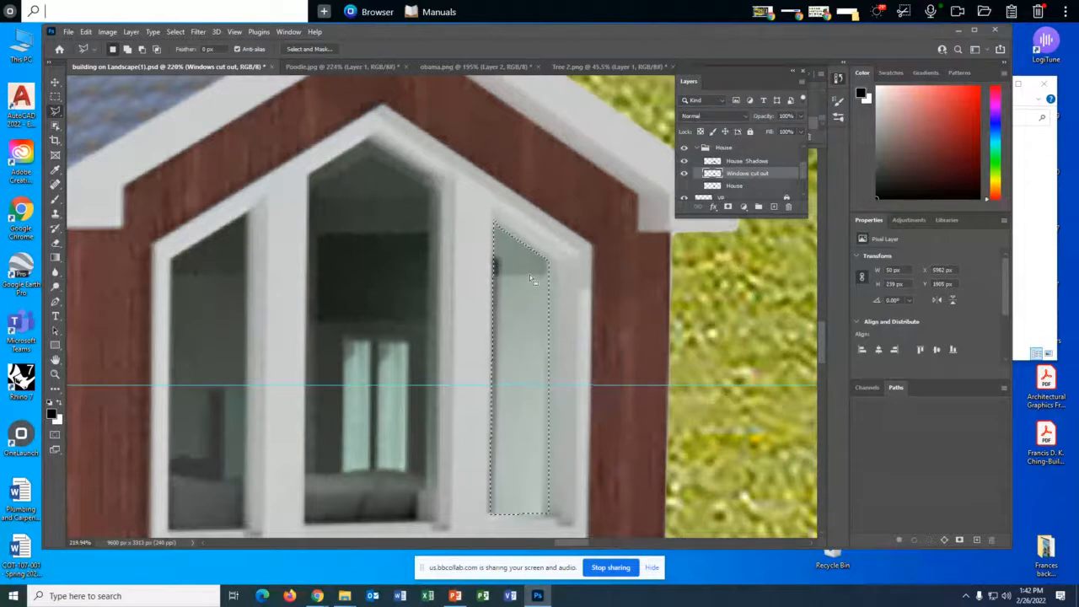
- Outline the peaked middle pane of the gable window with the Polygonal Lasso and delete its glass
click(310, 176)
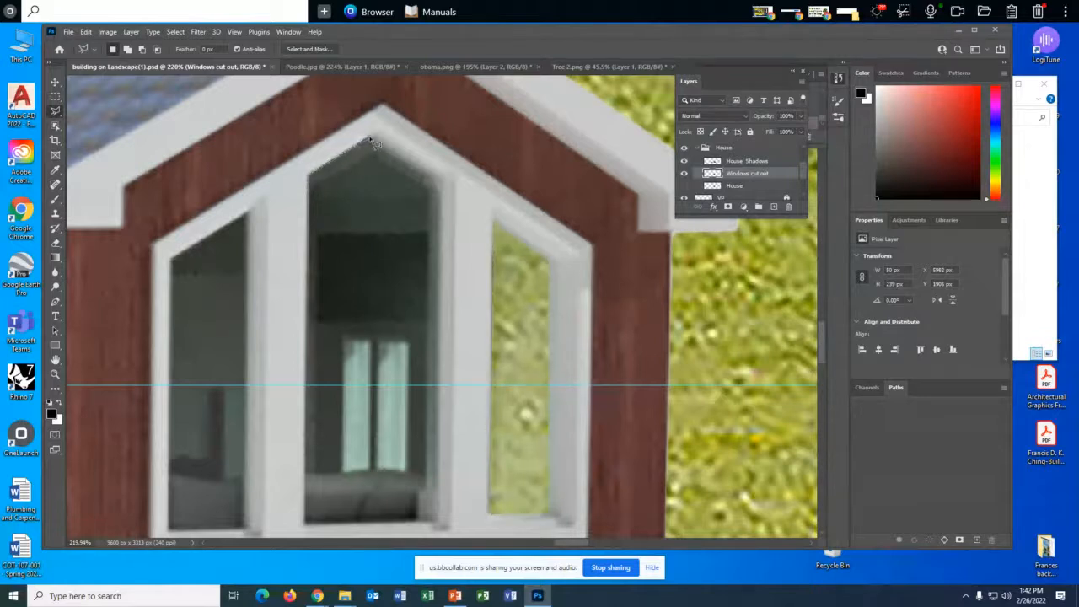
click(439, 179)
click(438, 523)
click(307, 524)
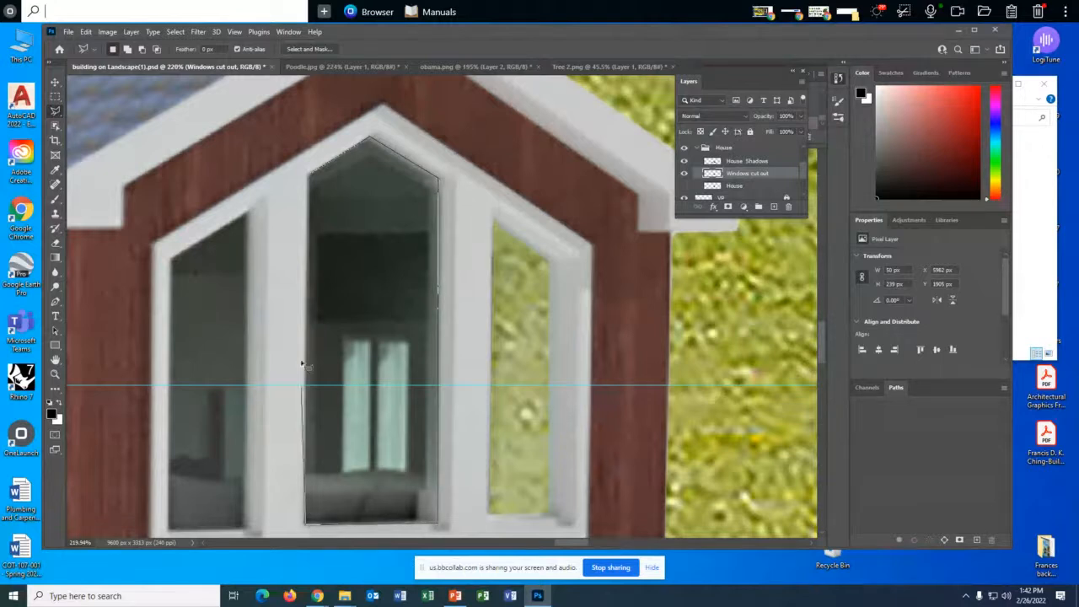
click(312, 177)
key(Delete)
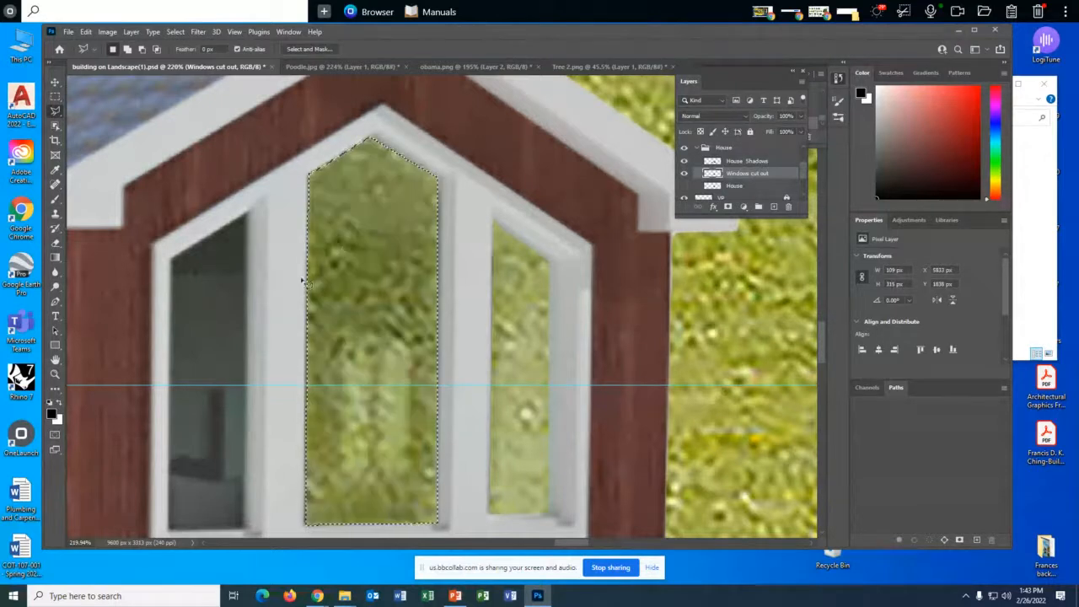
- Outline the left pane of the gable window with the Polygonal Lasso and delete its glass
click(172, 257)
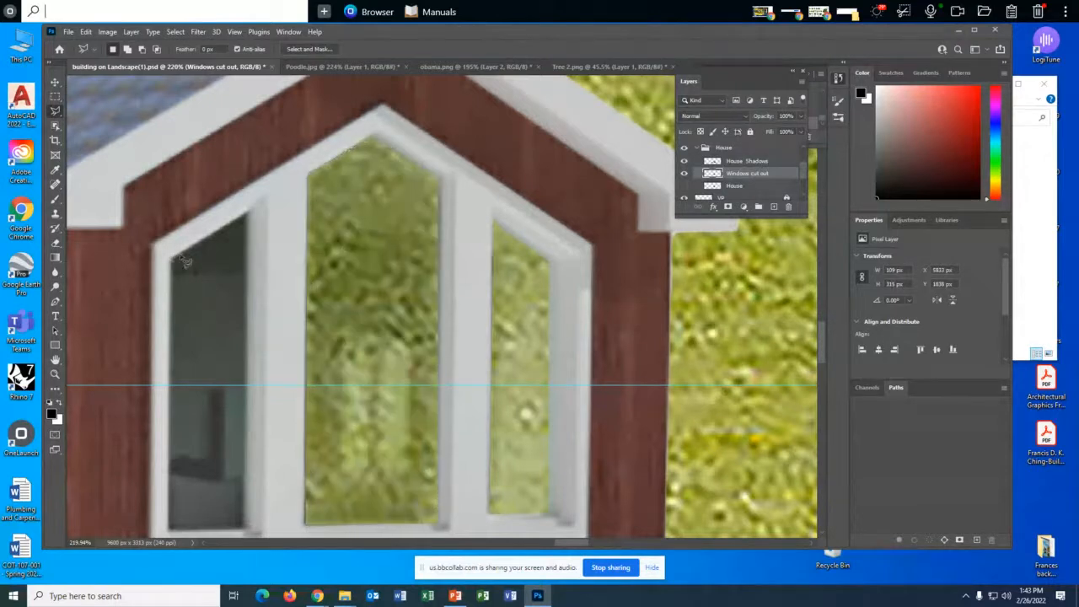
click(250, 216)
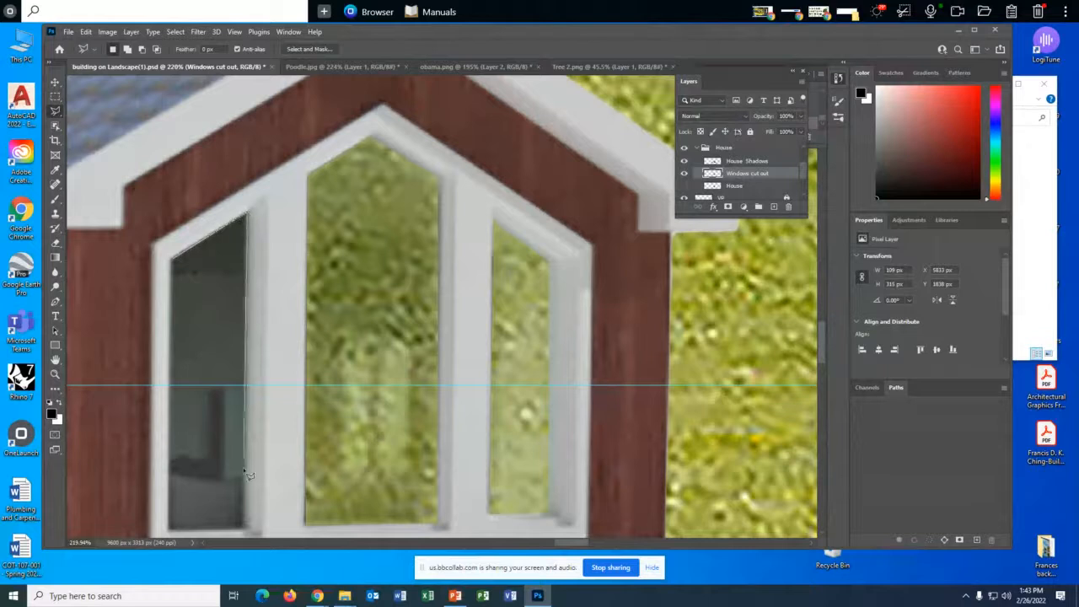
click(244, 531)
click(169, 530)
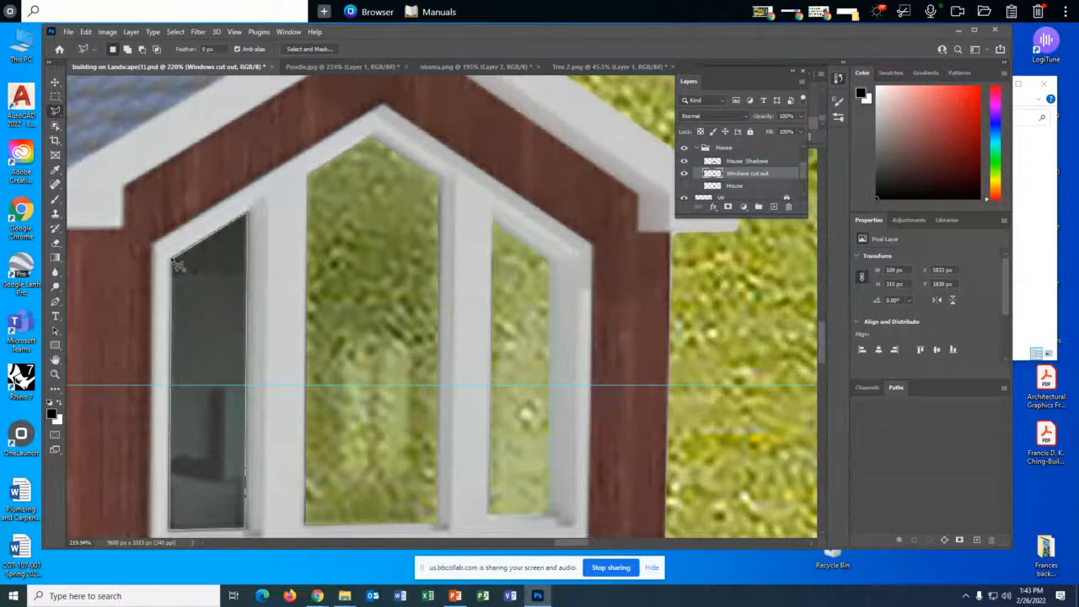
click(181, 265)
key(Delete)
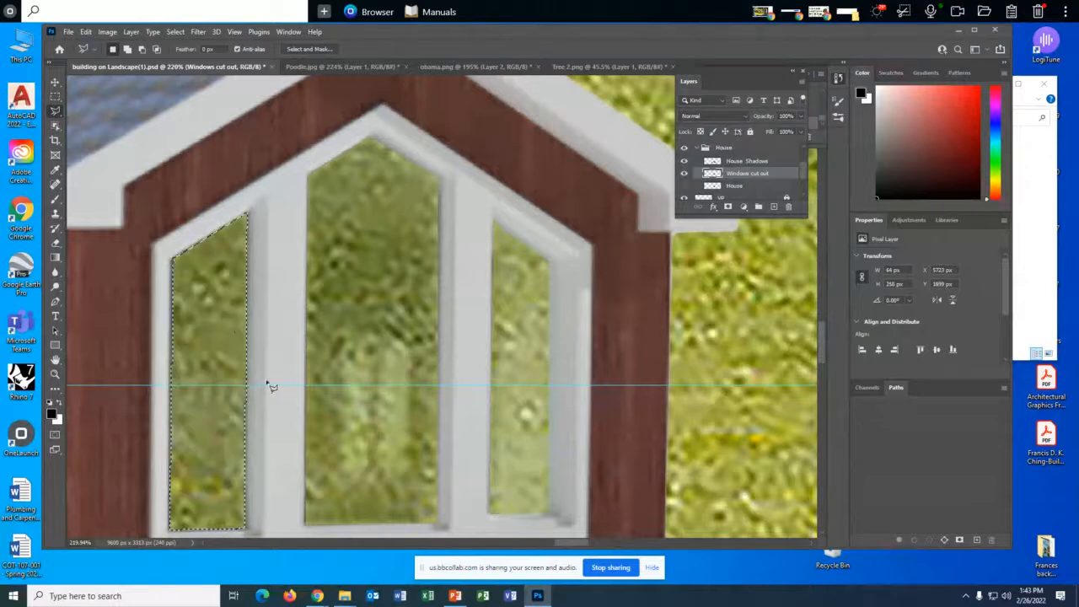
- Select the glass of the small square window with the Rectangular Marquee and delete it
drag(559, 542, 530, 540)
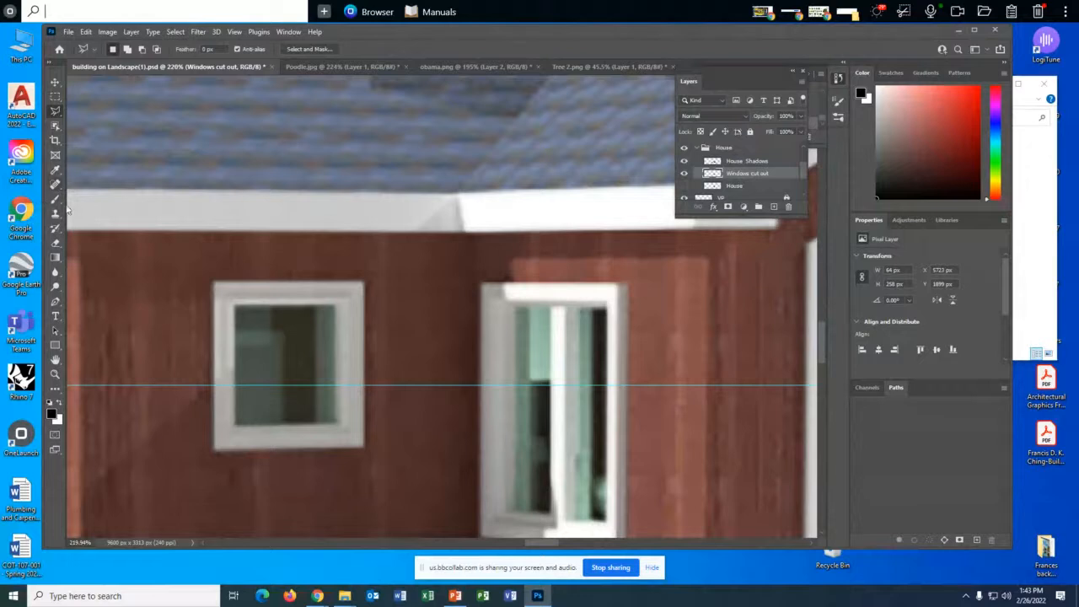
click(55, 96)
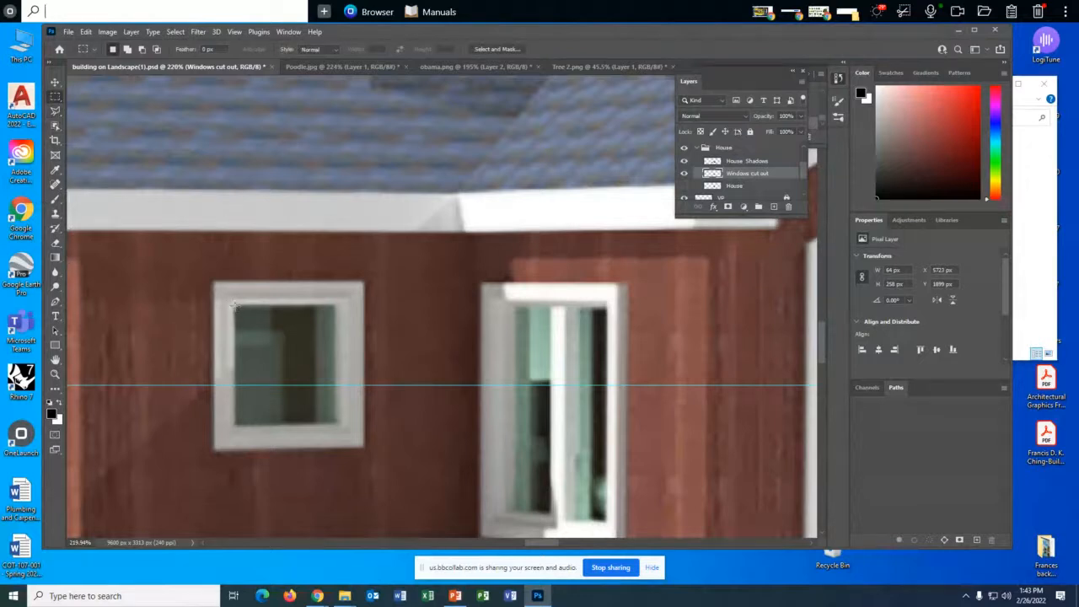
drag(235, 308, 338, 424)
key(ctrl+v)
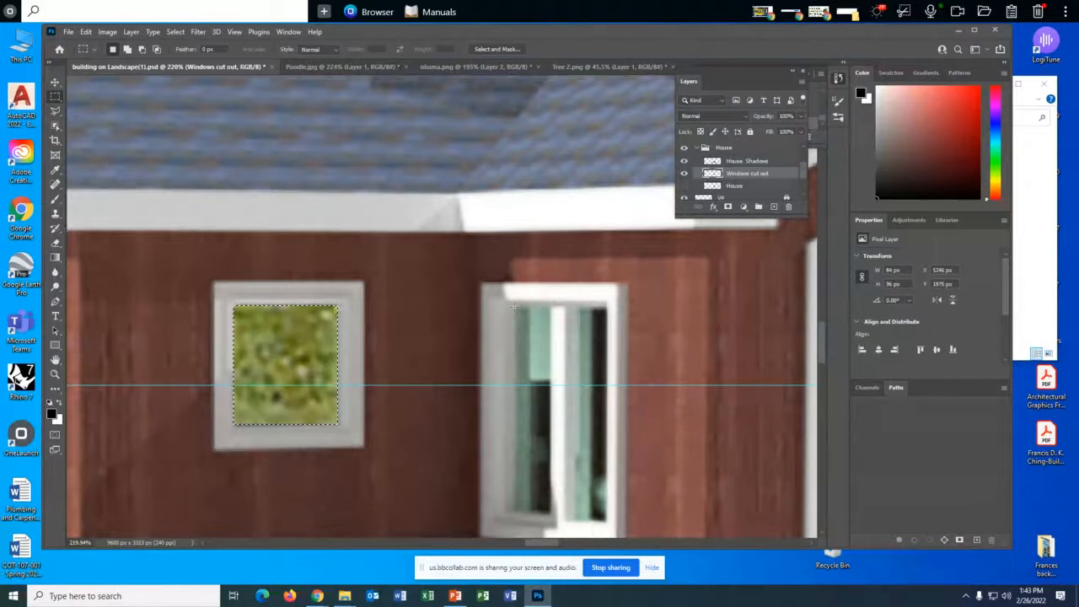
- Select and delete both narrow glass panes of the corner window with the Rectangular Marquee
drag(513, 308, 551, 510)
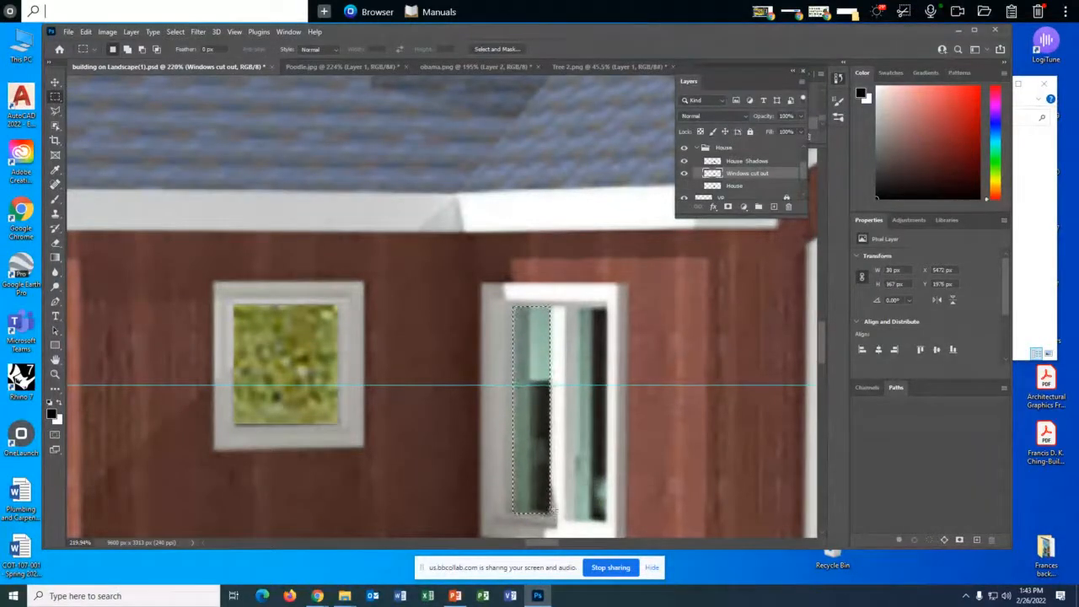
key(Delete)
drag(577, 310, 607, 524)
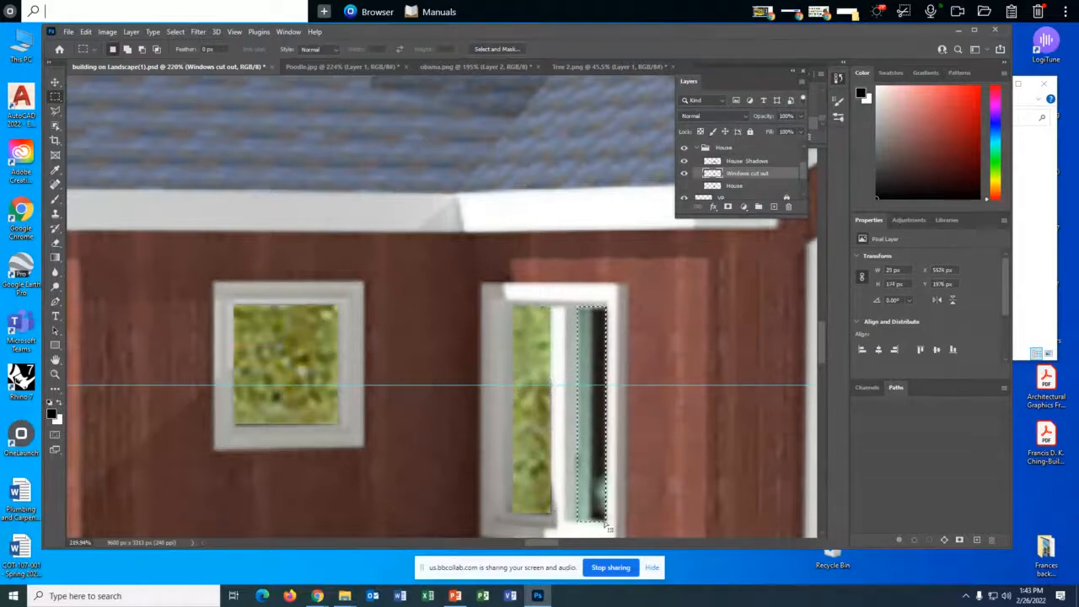
key(Delete)
- Duplicate the Background copy layer
scroll(554, 466, down, 1)
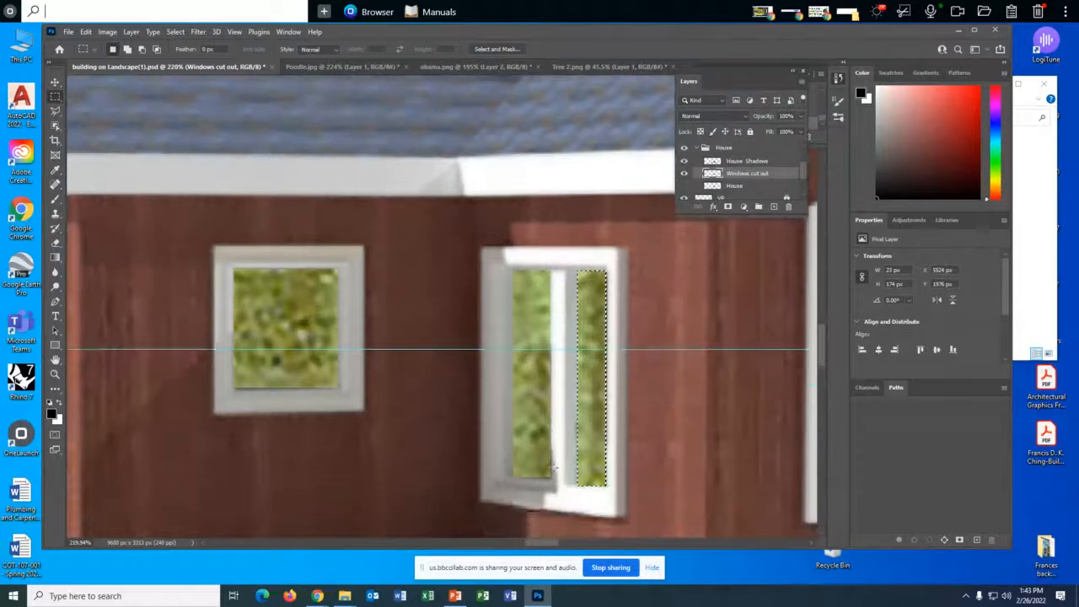
scroll(554, 466, down, 1)
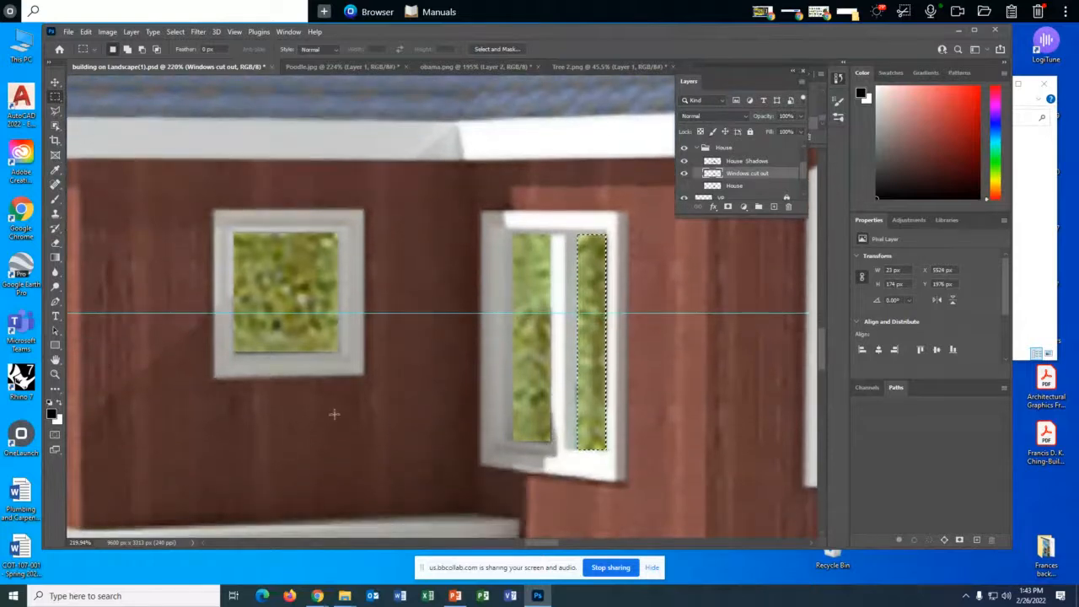
scroll(424, 455, down, 2)
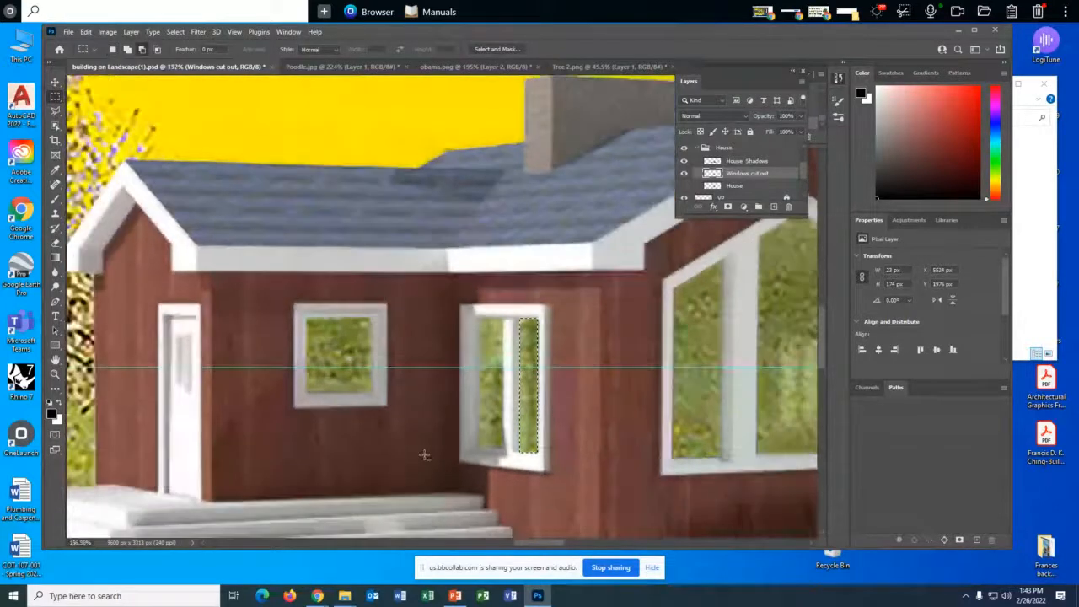
scroll(424, 455, down, 4)
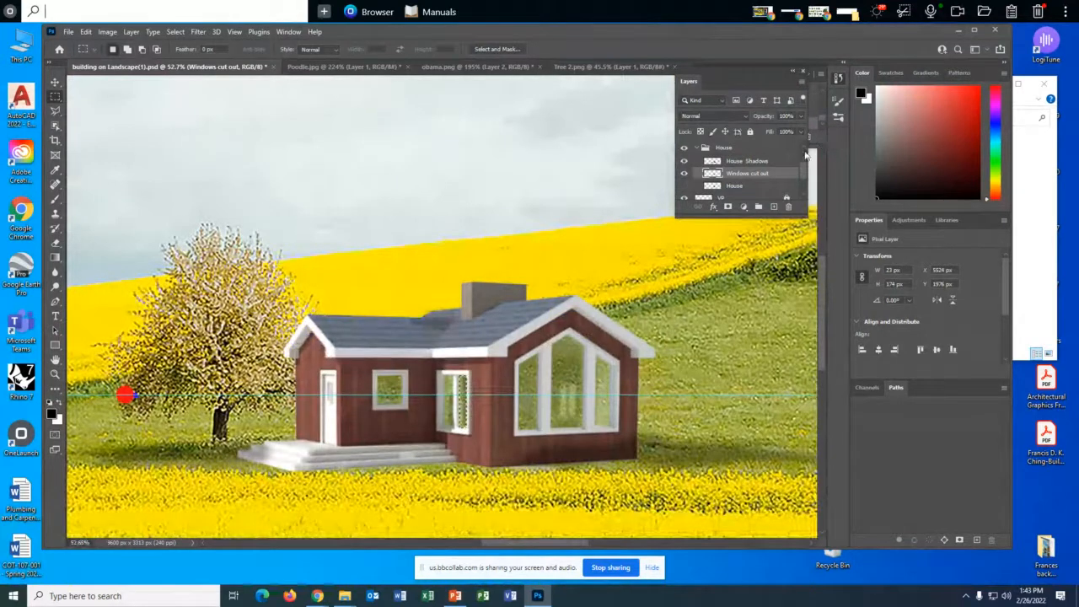
scroll(804, 179, down, 2)
scroll(804, 181, down, 2)
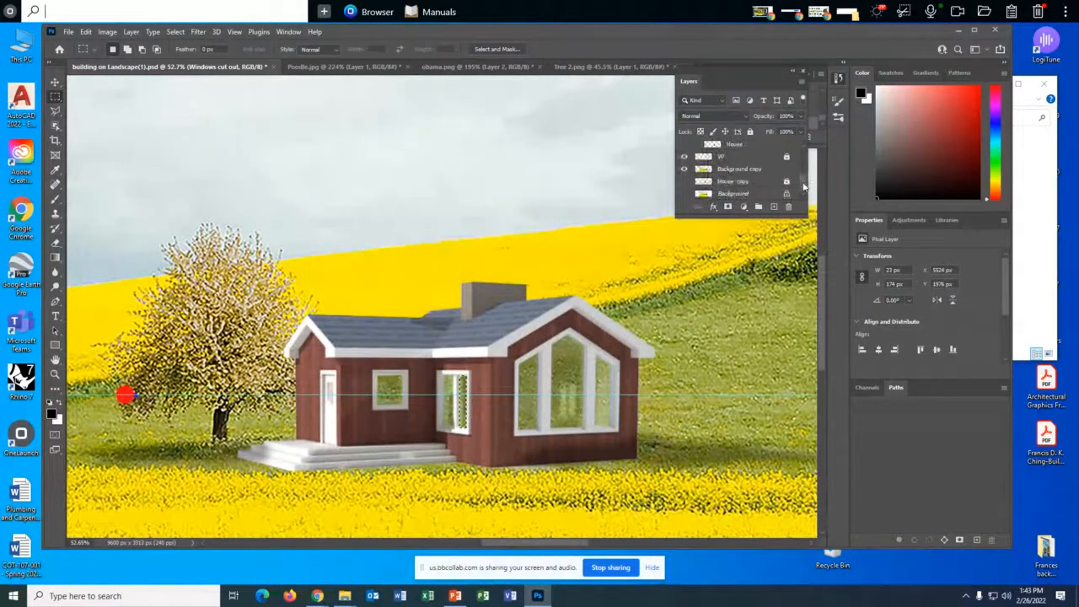
drag(740, 171, 774, 211)
- Rename the duplicated background layer as "Windows"
double_click(740, 168)
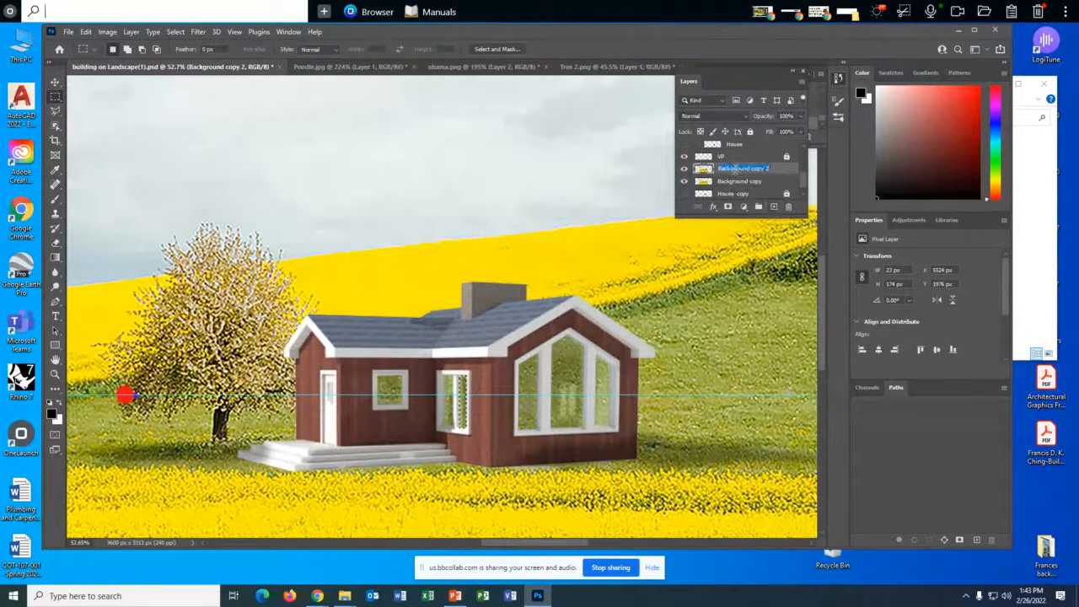
text(Windo)
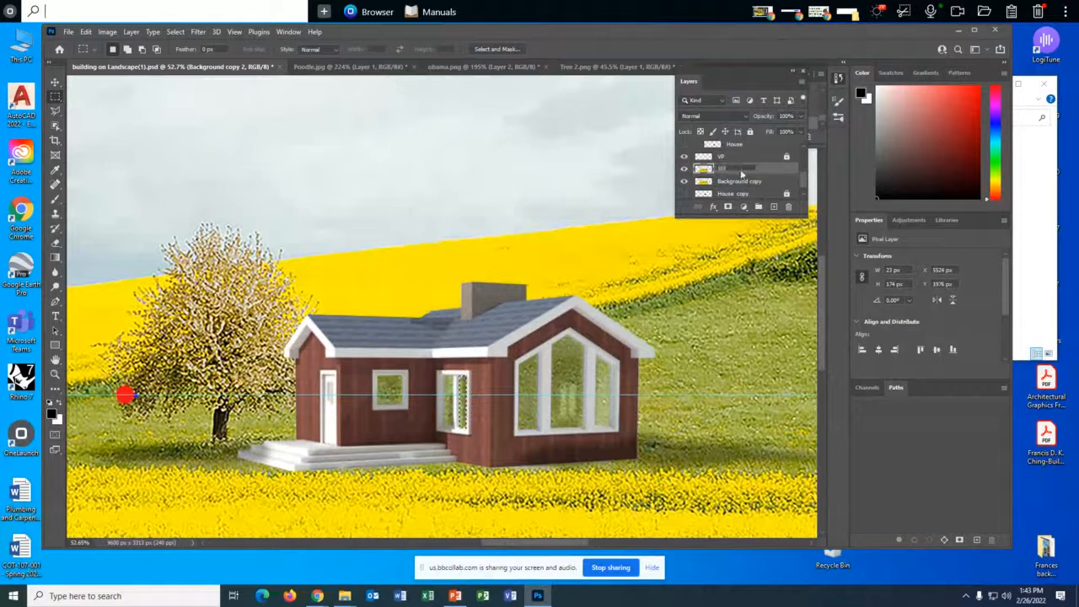
text(ws)
key(Return)
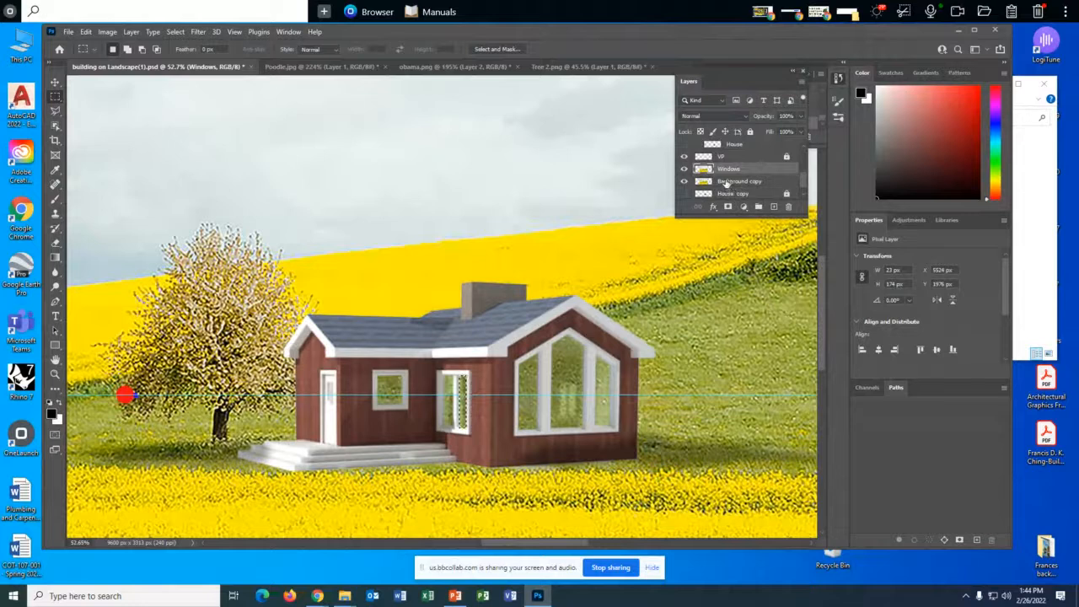
- Hide the Background copy layer and move the Windows layer so that green grass lies behind all the house's windows
click(684, 181)
key(v)
drag(624, 297, 422, 339)
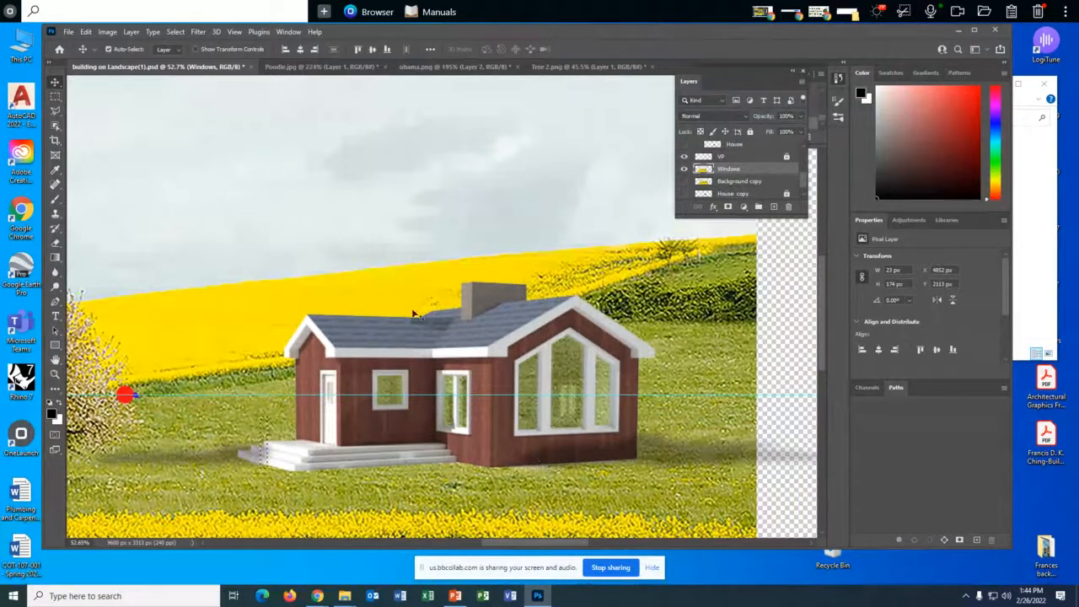
- Lasso an area of the Windows layer around the house's windows, invert the selection and delete everything outside it
click(56, 112)
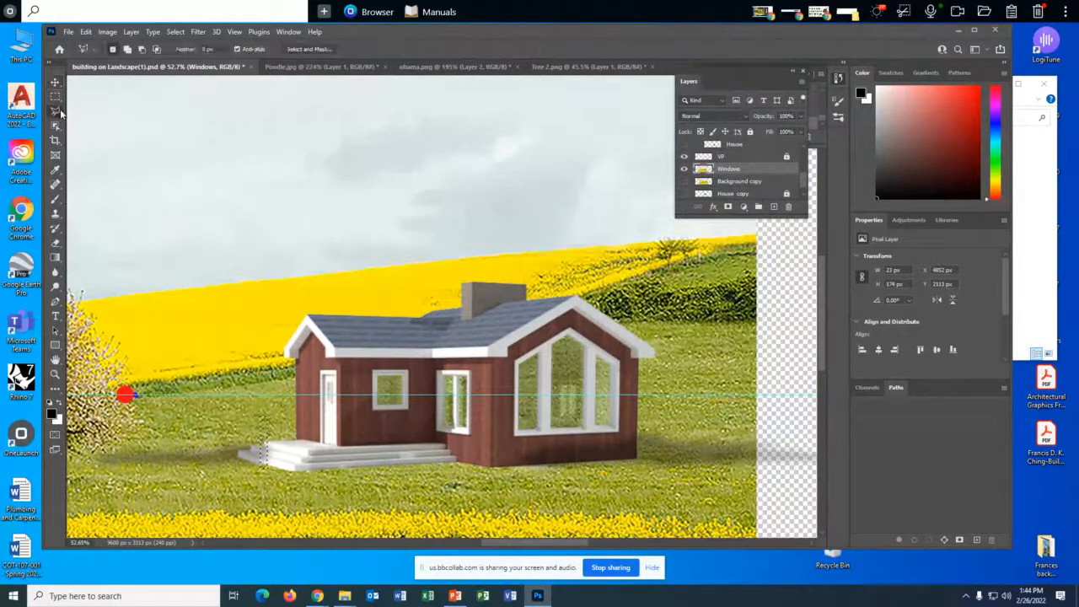
click(106, 113)
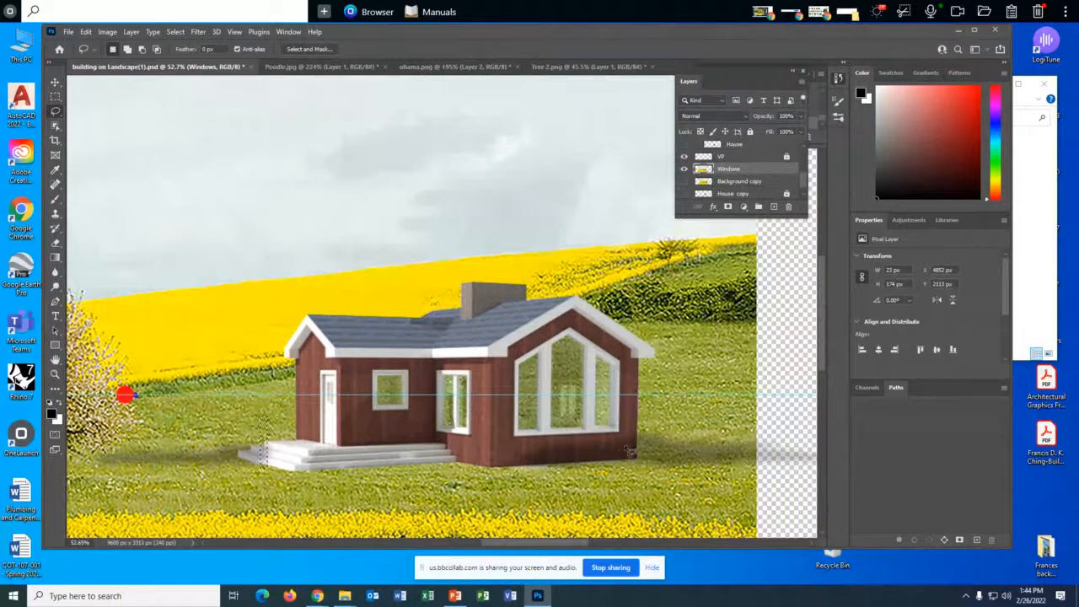
mouse_move(630, 452)
mouse_down()
mouse_move(627, 341)
mouse_move(578, 328)
mouse_move(338, 340)
mouse_move(337, 415)
mouse_move(364, 435)
mouse_move(470, 454)
mouse_move(630, 449)
mouse_up()
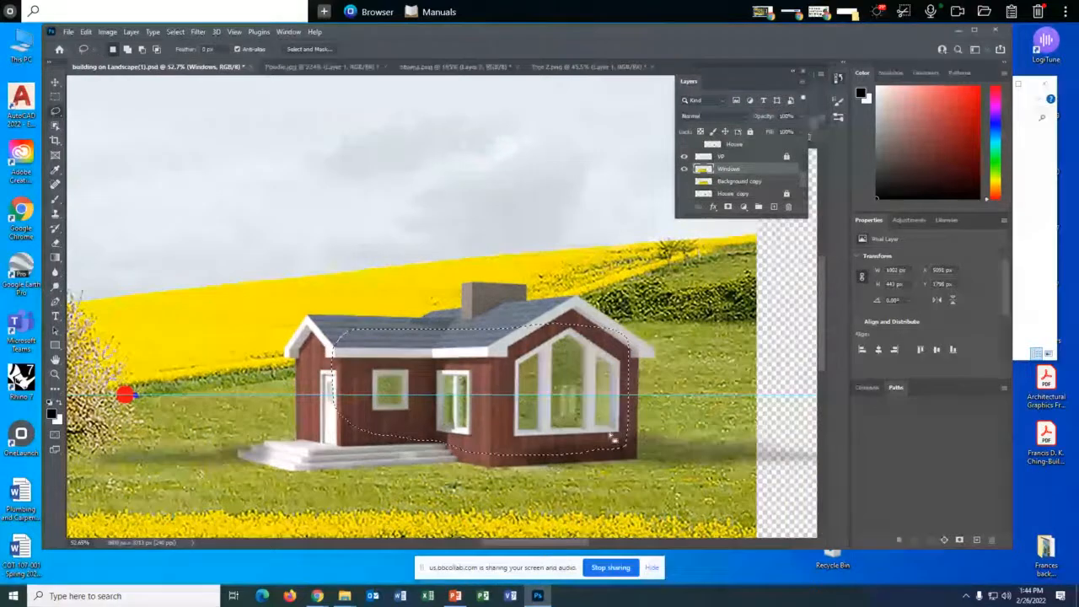
click(175, 31)
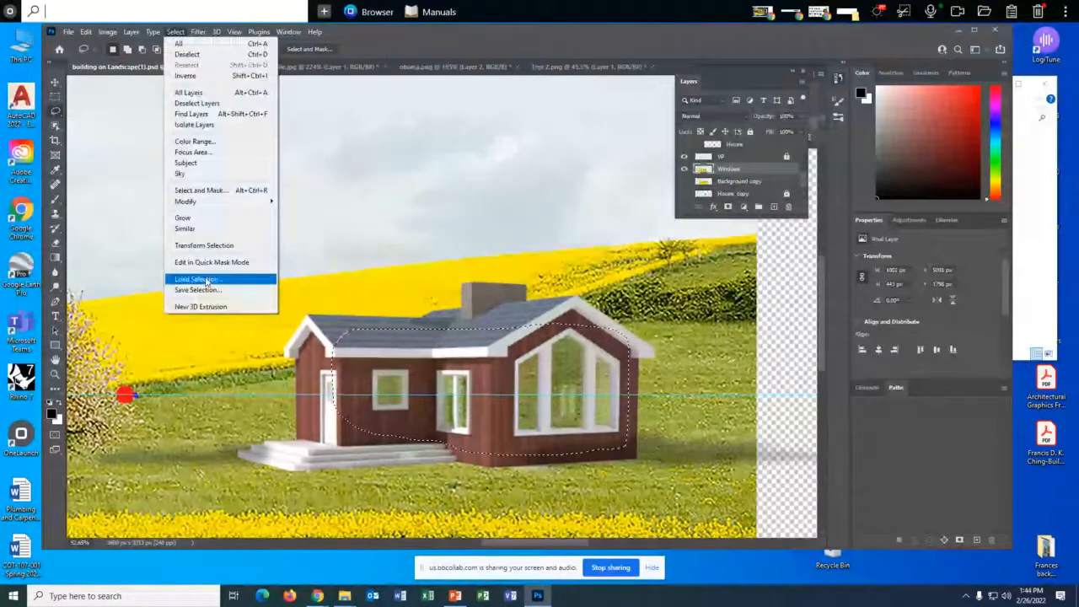
click(201, 75)
key(Delete)
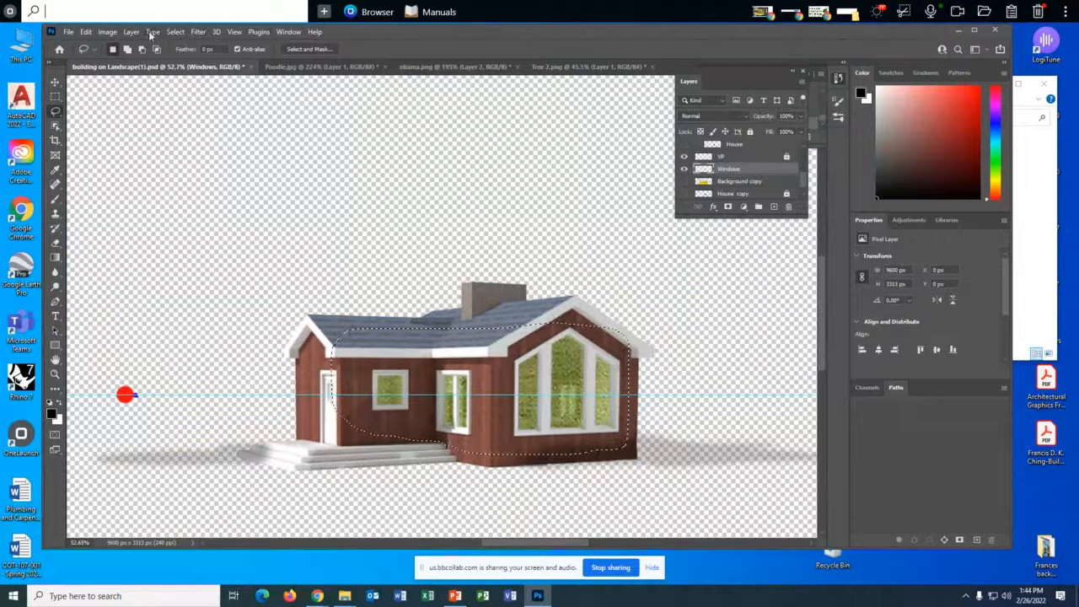
click(196, 32)
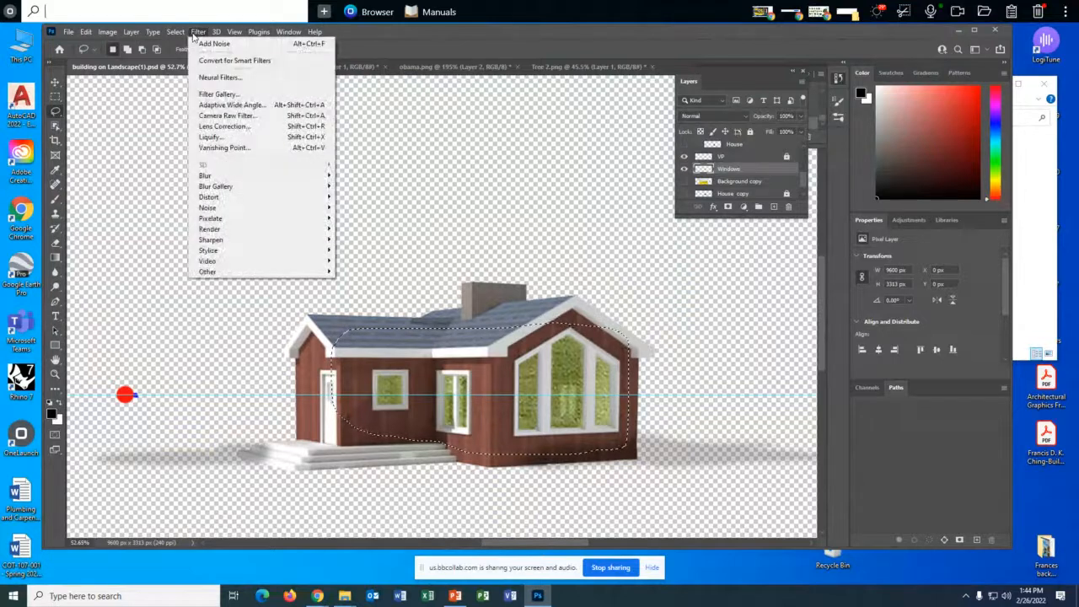
mouse_move(176, 36)
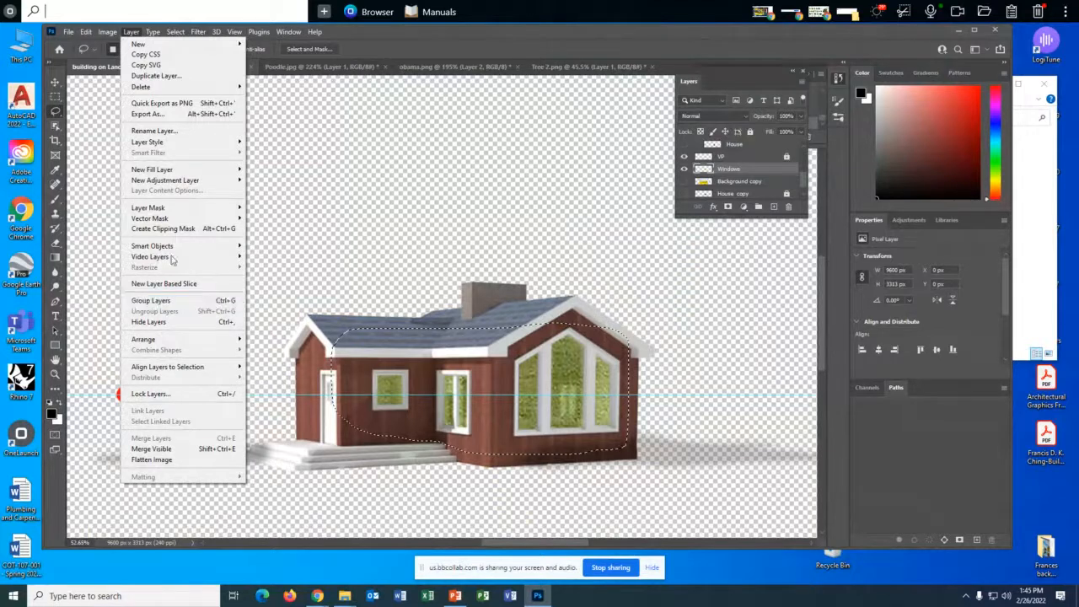
mouse_move(193, 33)
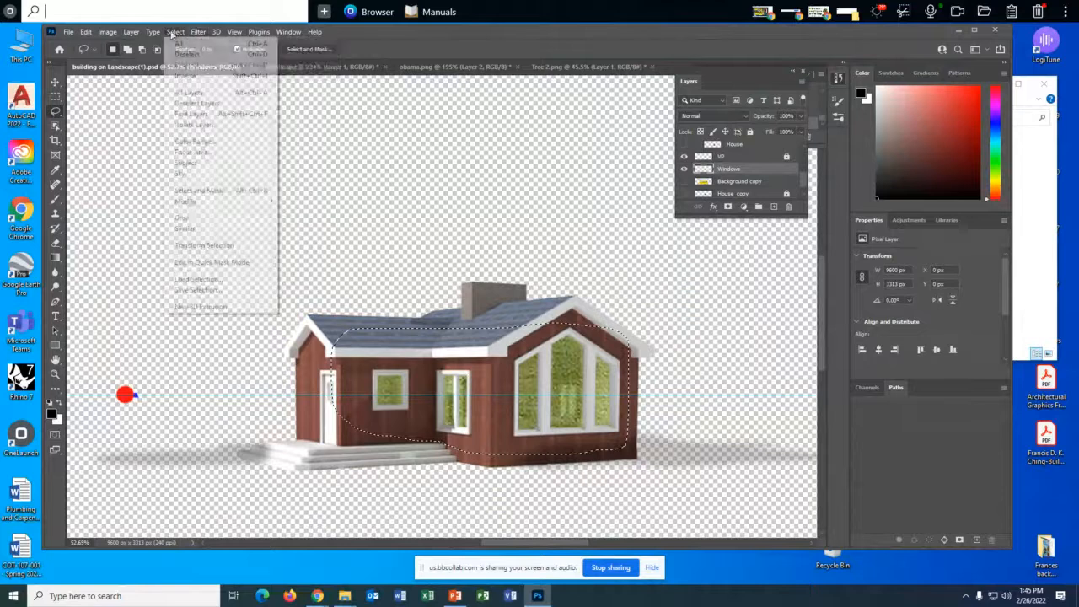
mouse_move(107, 33)
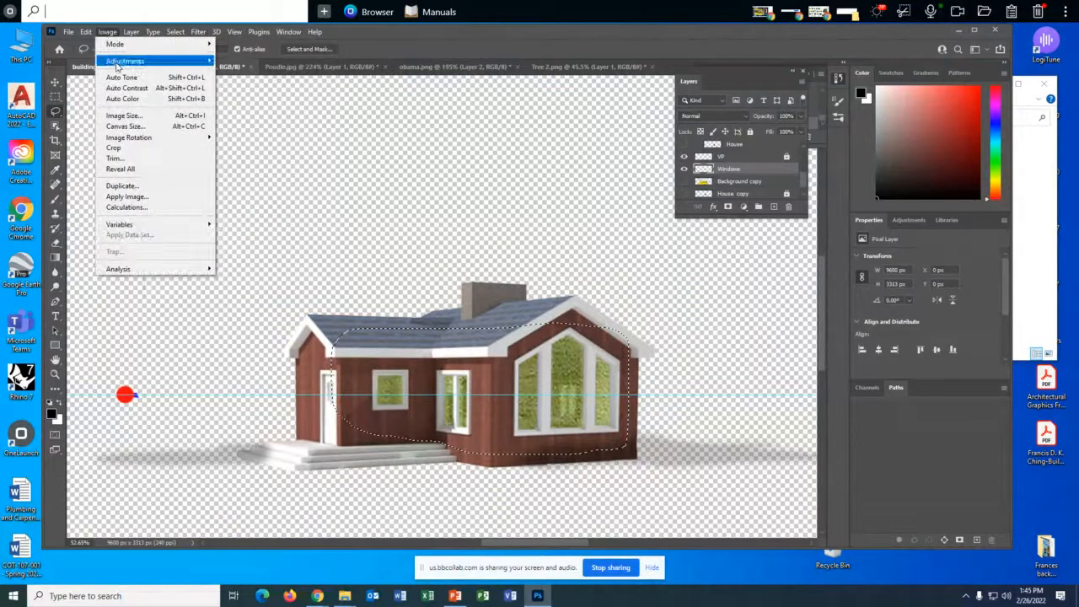
mouse_move(119, 63)
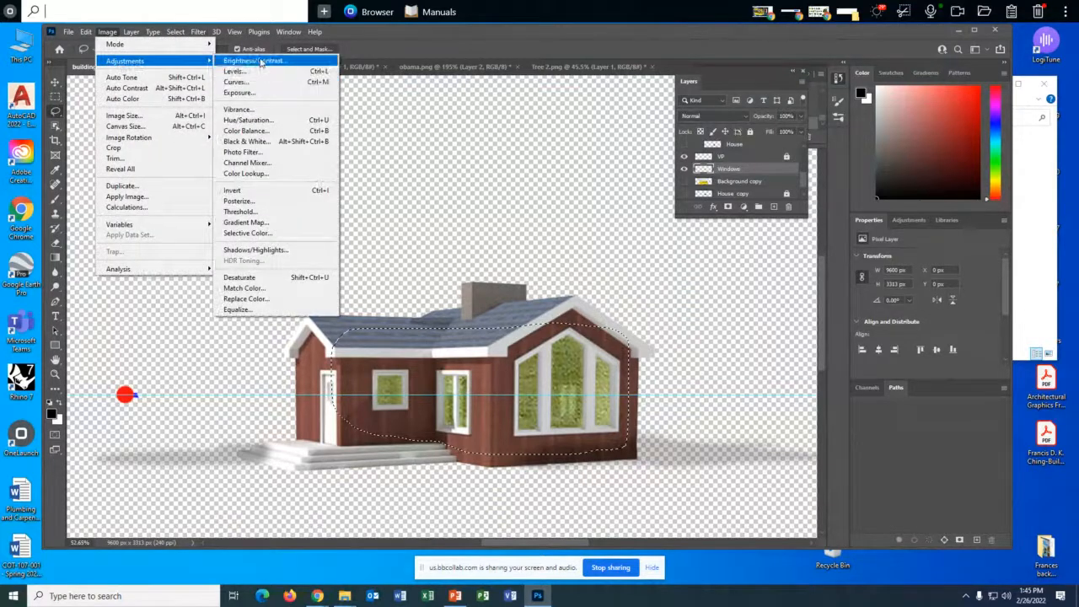
click(253, 61)
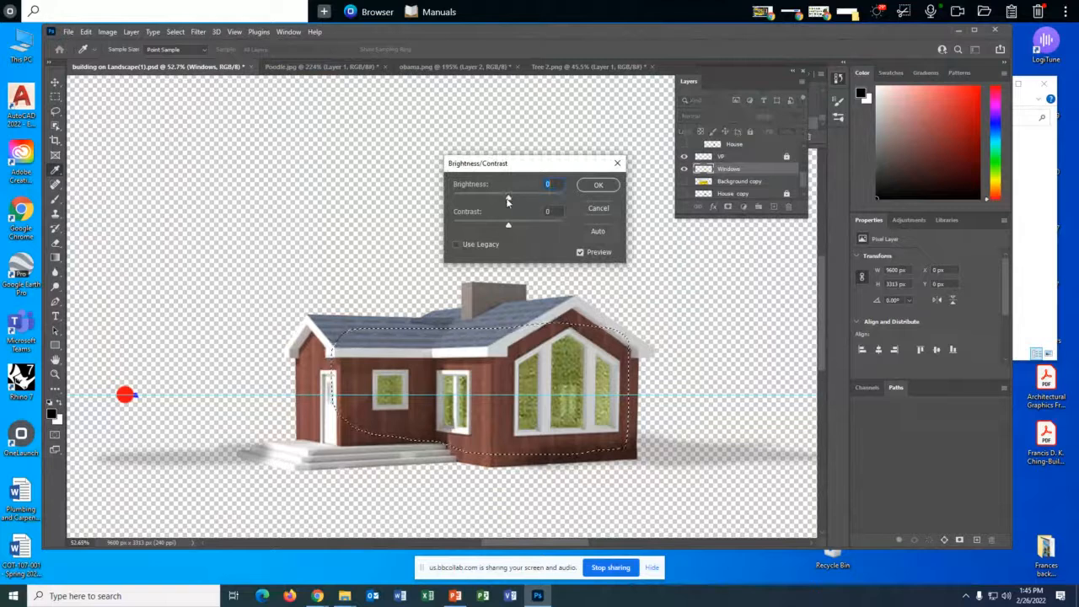
mouse_move(508, 199)
mouse_down()
mouse_move(490, 201)
mouse_move(540, 205)
mouse_move(529, 227)
mouse_move(563, 203)
mouse_move(463, 200)
mouse_move(521, 202)
mouse_up()
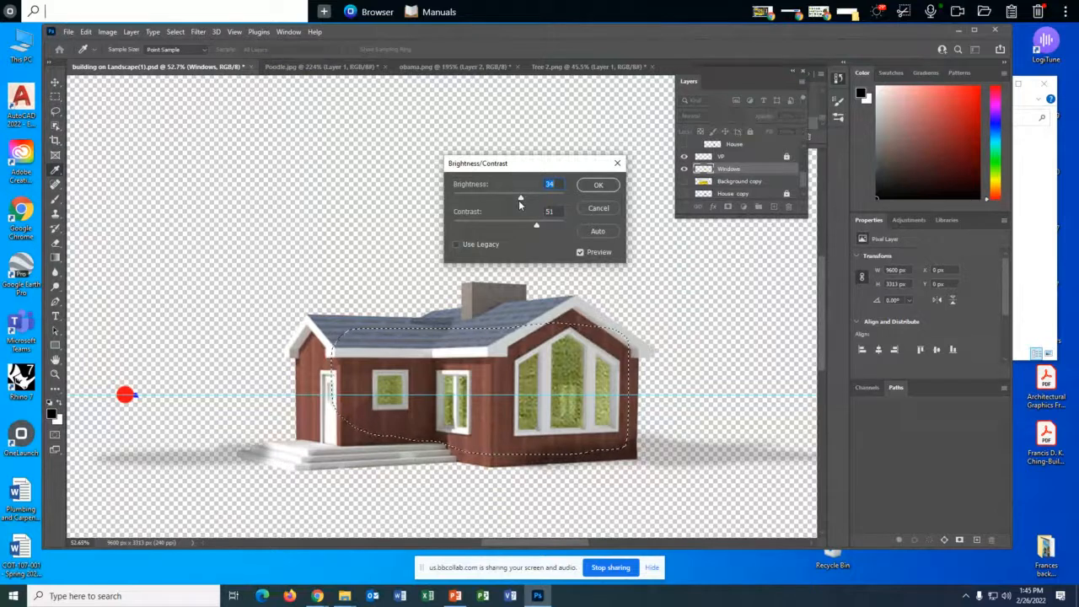
click(599, 212)
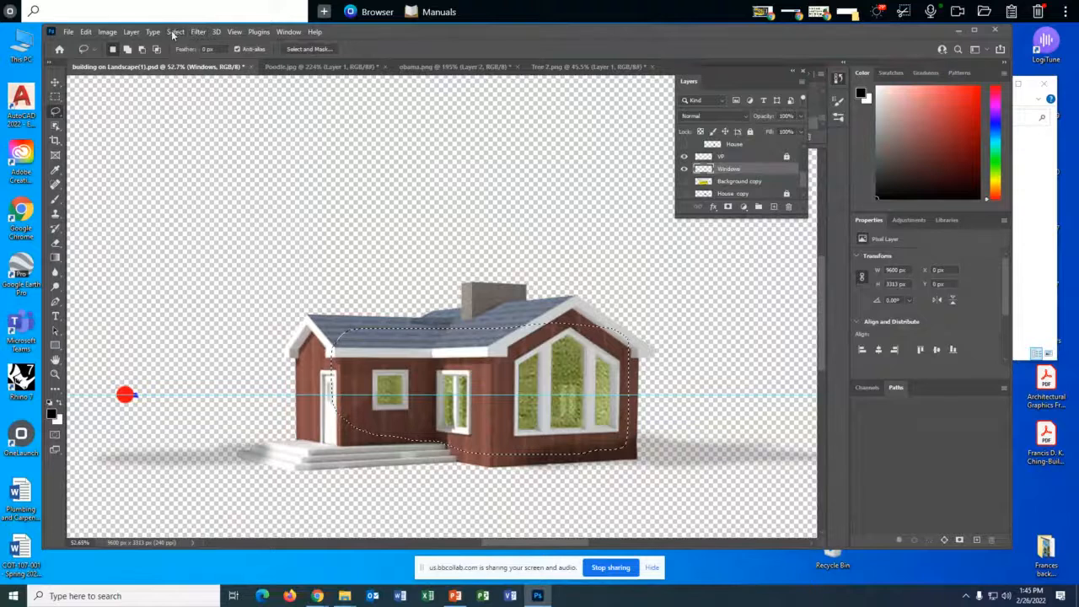
- Try to darken the Windows layer with an Exposure adjustment of -3.24 and a lowered offset while the inverted selection is active
click(107, 31)
mouse_move(116, 63)
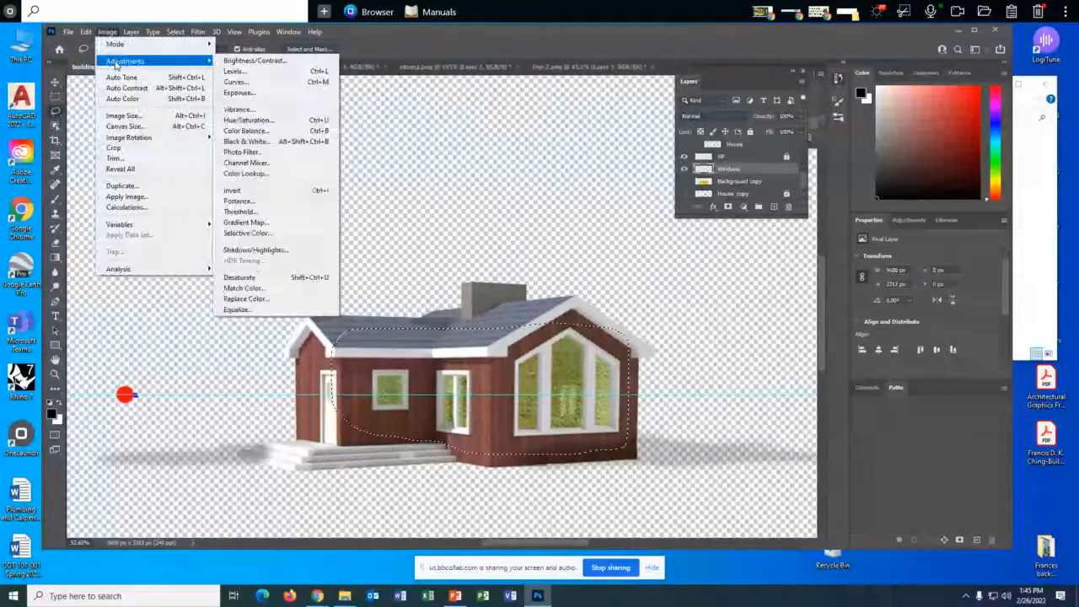
click(239, 93)
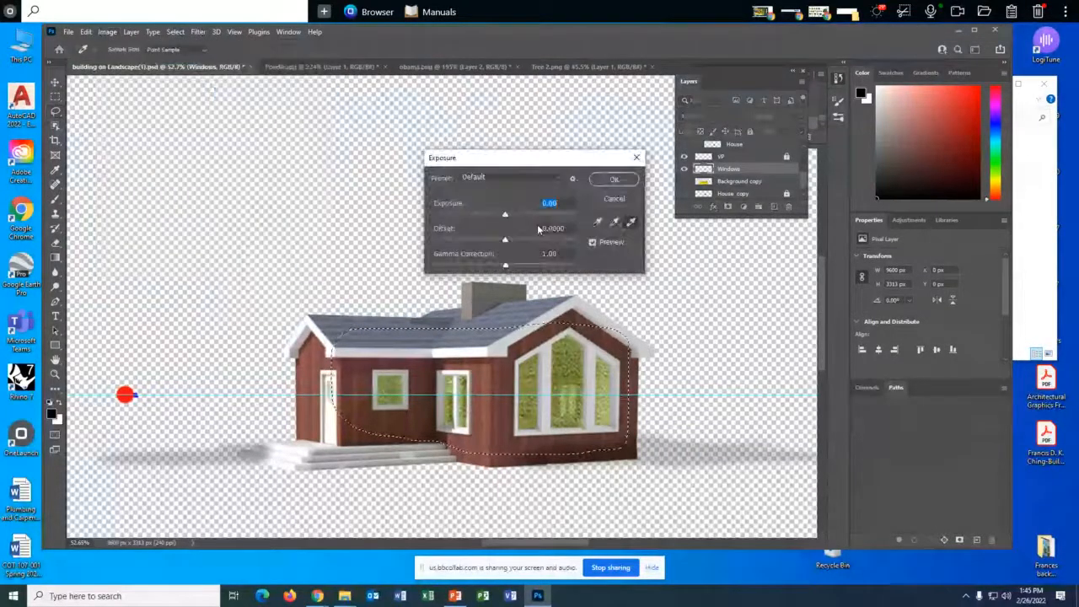
drag(505, 214, 471, 215)
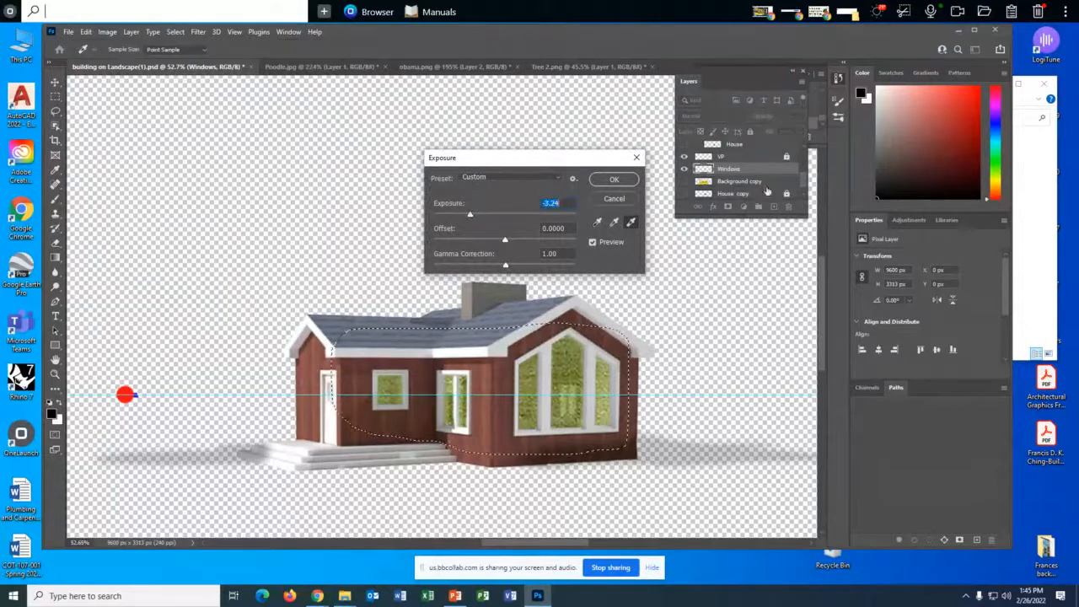
scroll(771, 171, down, 1)
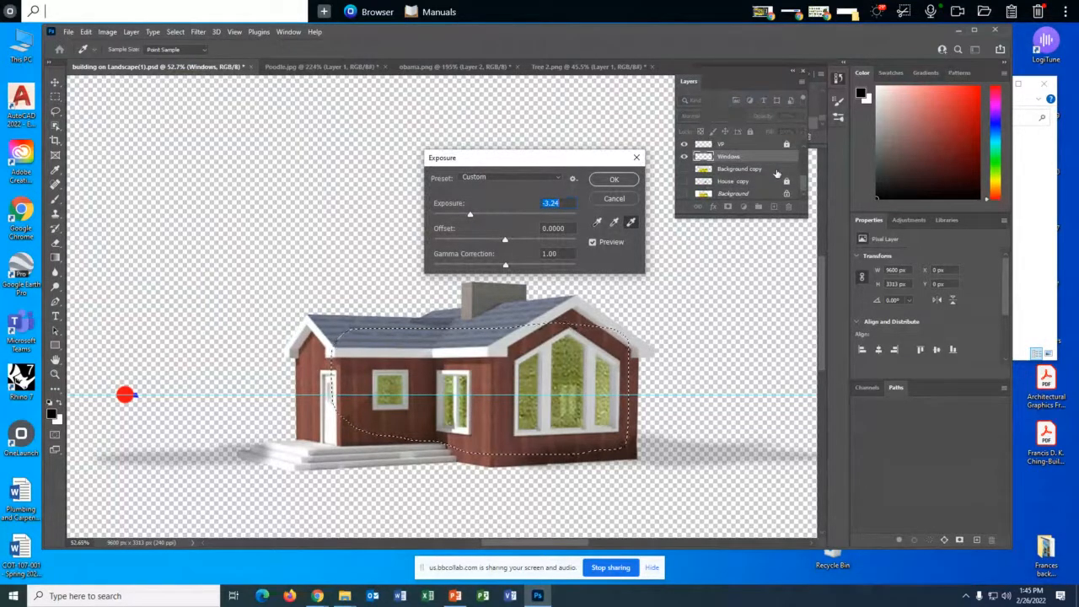
scroll(776, 173, up, 2)
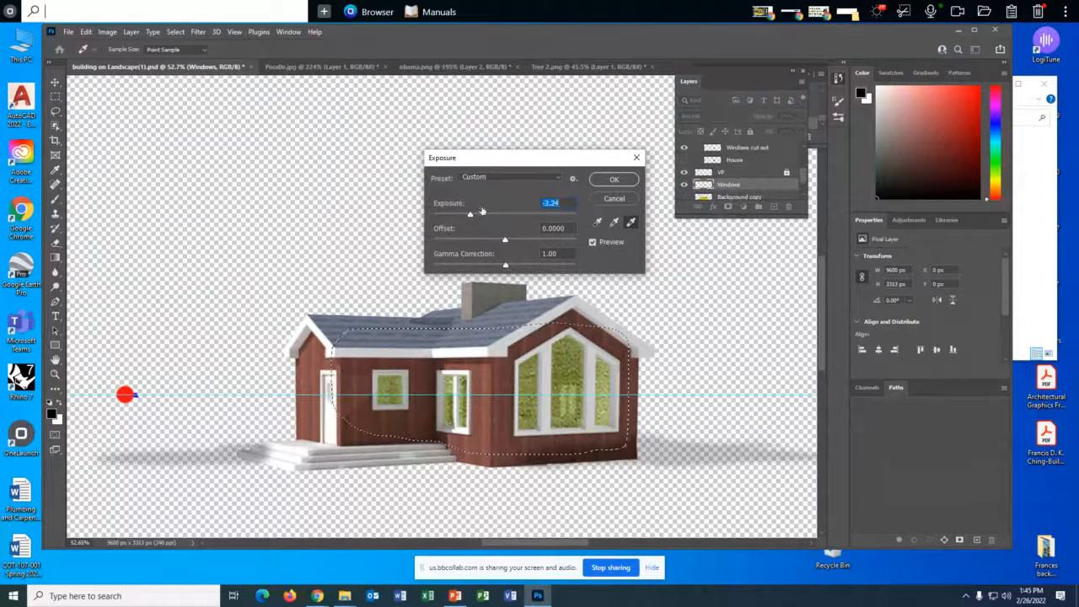
drag(505, 240, 472, 240)
click(616, 179)
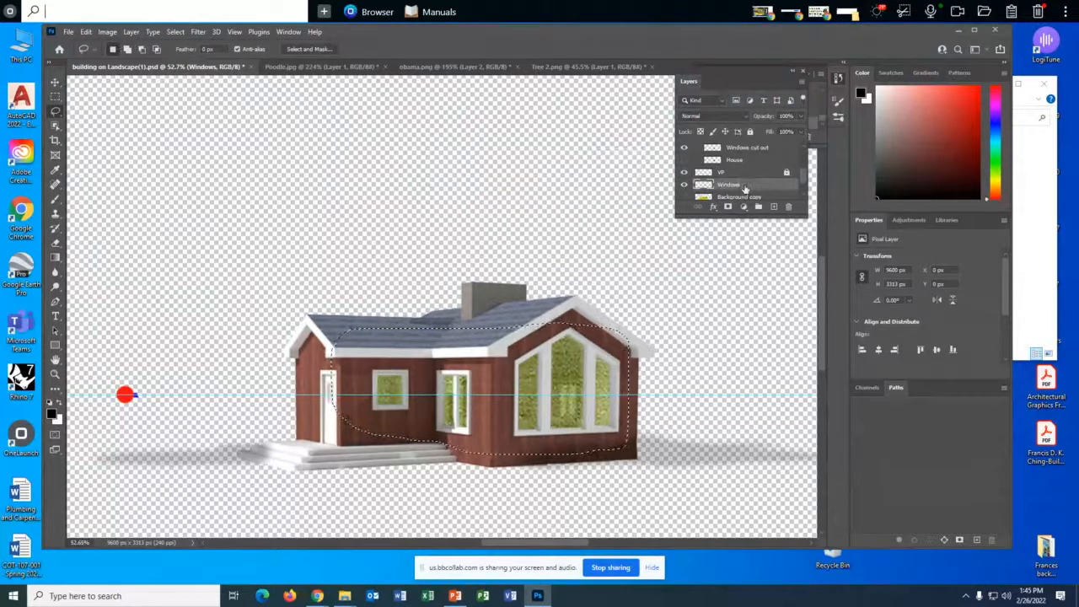
- Clear the selection and darken the Windows layer with an Exposure adjustment of -2.56
key(ctrl+d)
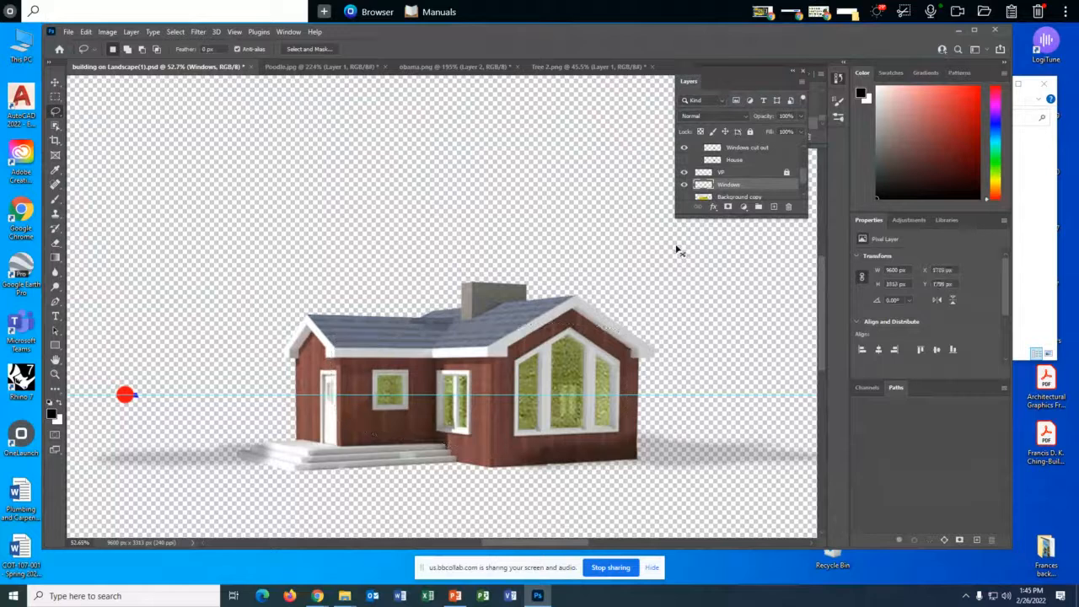
click(112, 32)
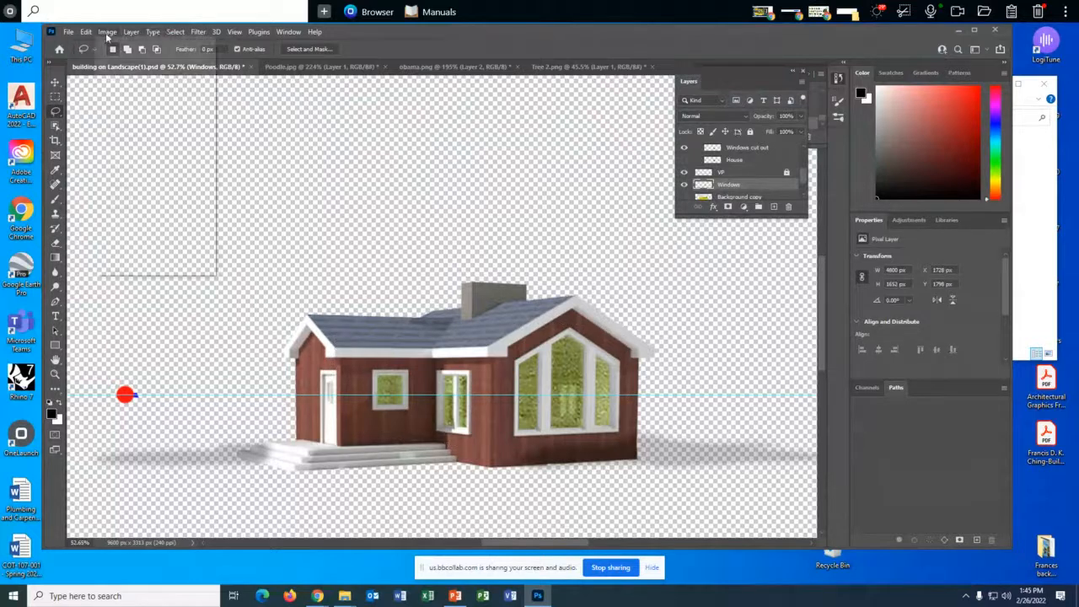
mouse_move(134, 61)
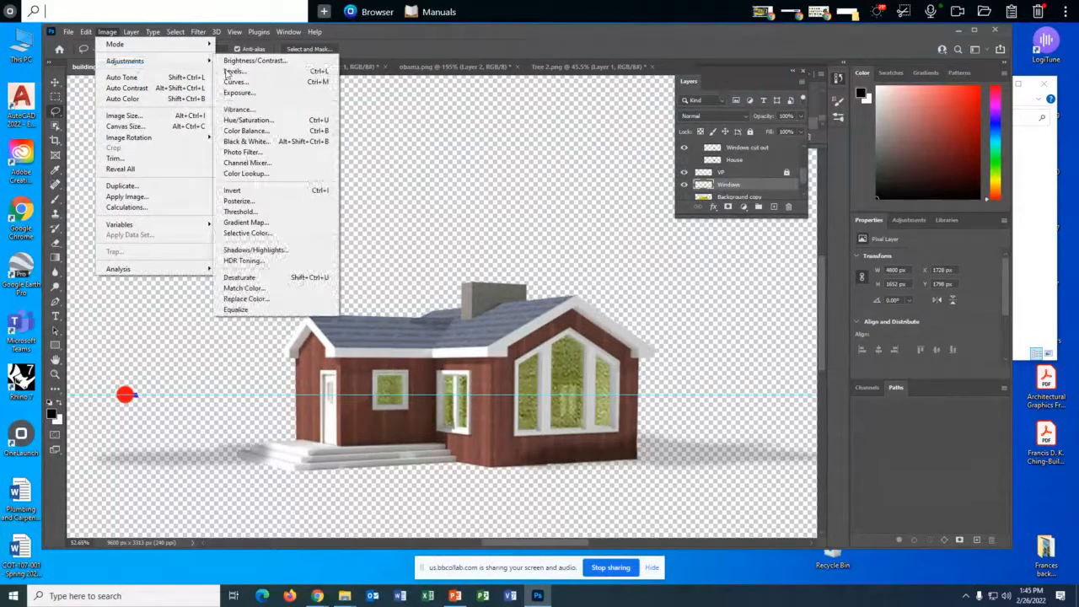
click(264, 99)
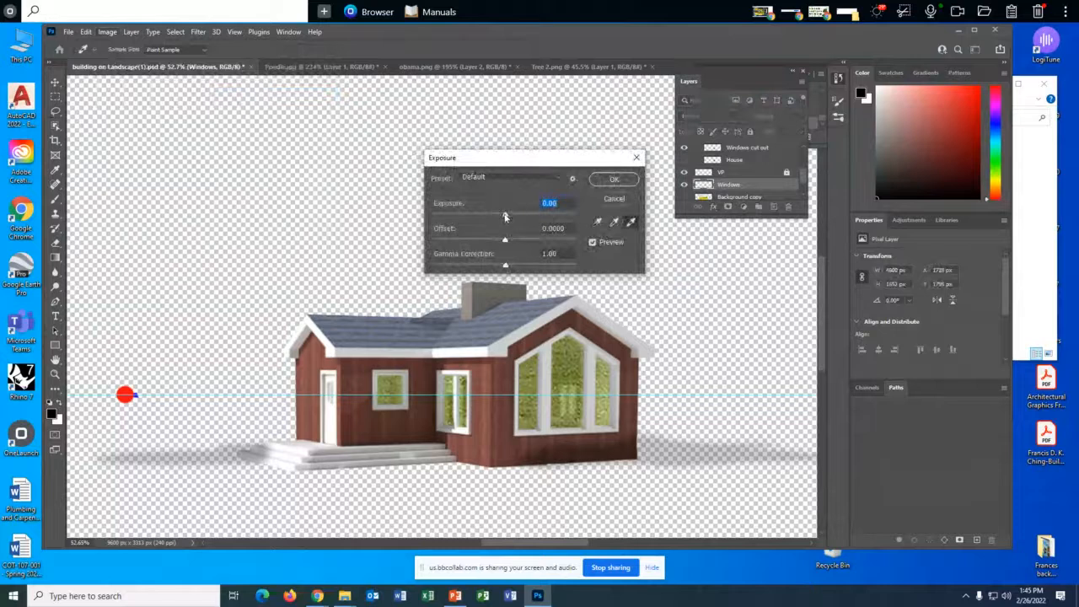
drag(505, 216, 478, 217)
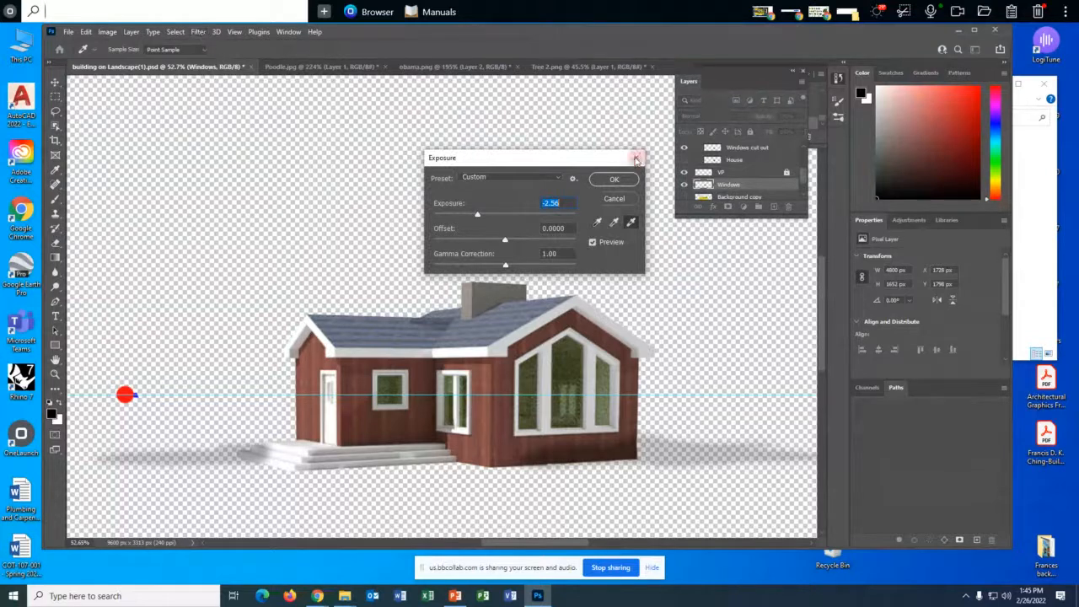
click(628, 179)
- Apply Hue/Saturation to the Windows layer with hue +45, saturation -42 and lightness -20
click(109, 32)
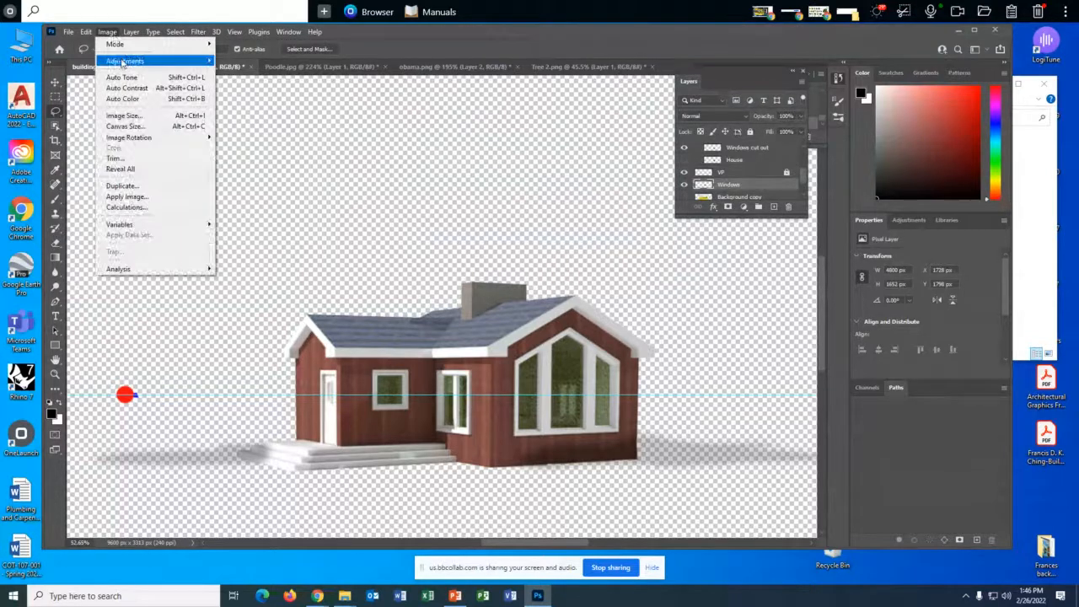
mouse_move(125, 60)
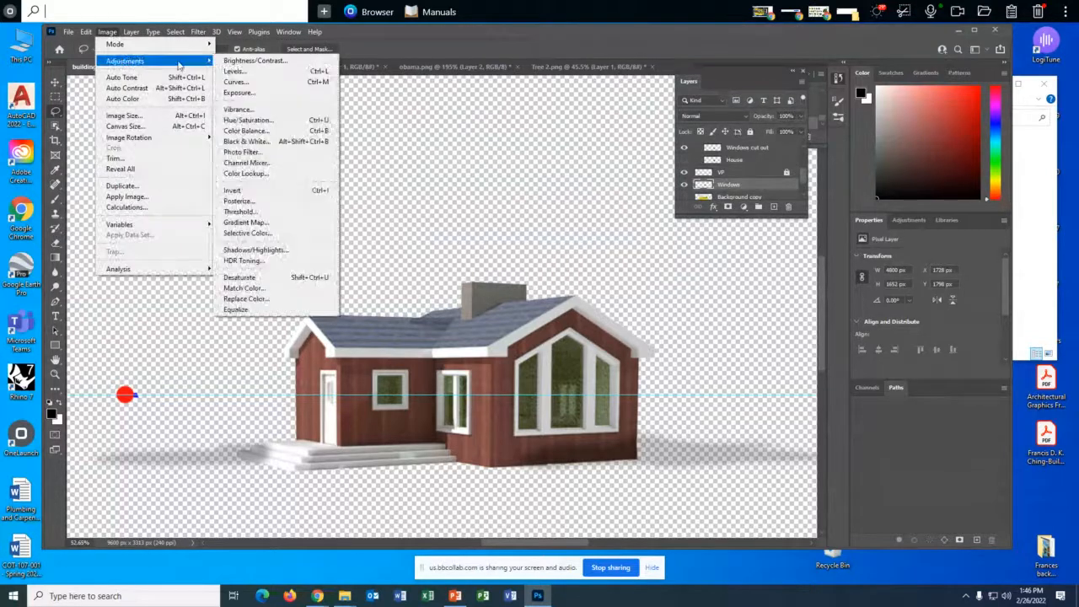
click(288, 123)
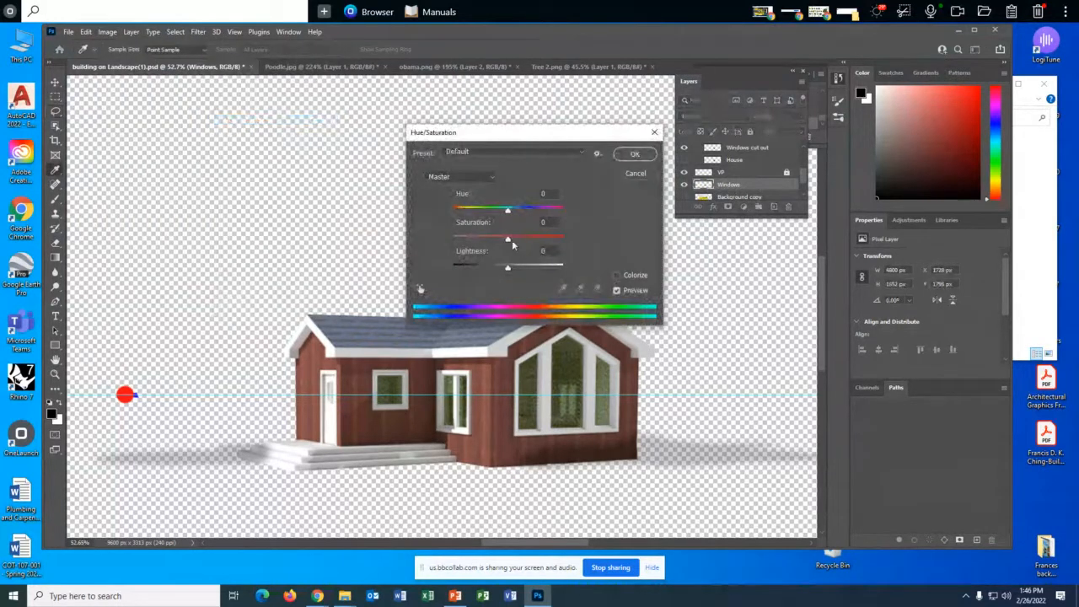
drag(507, 212, 532, 212)
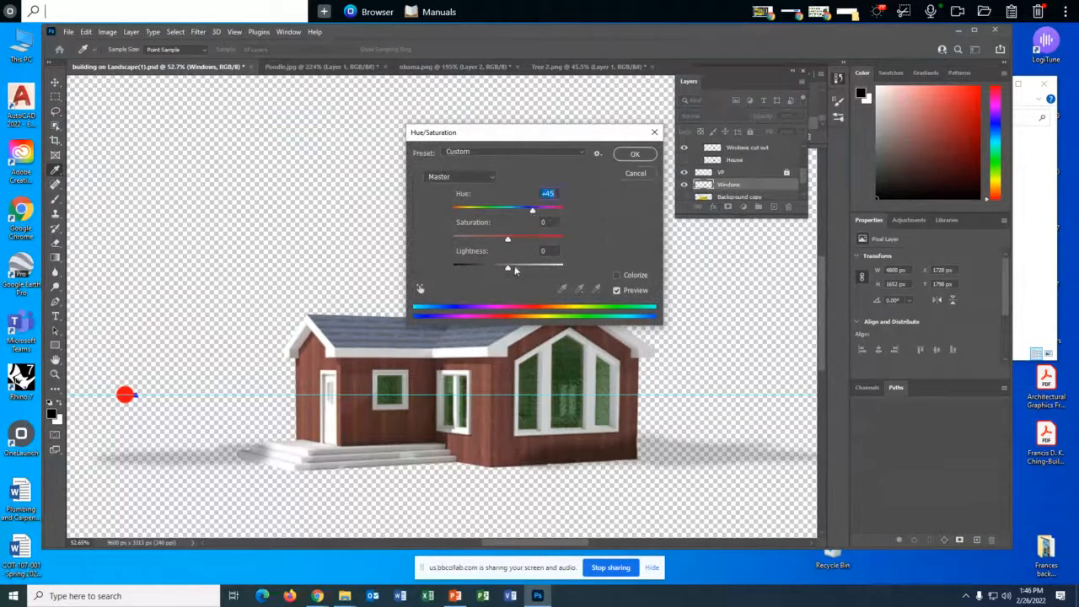
drag(508, 268, 486, 240)
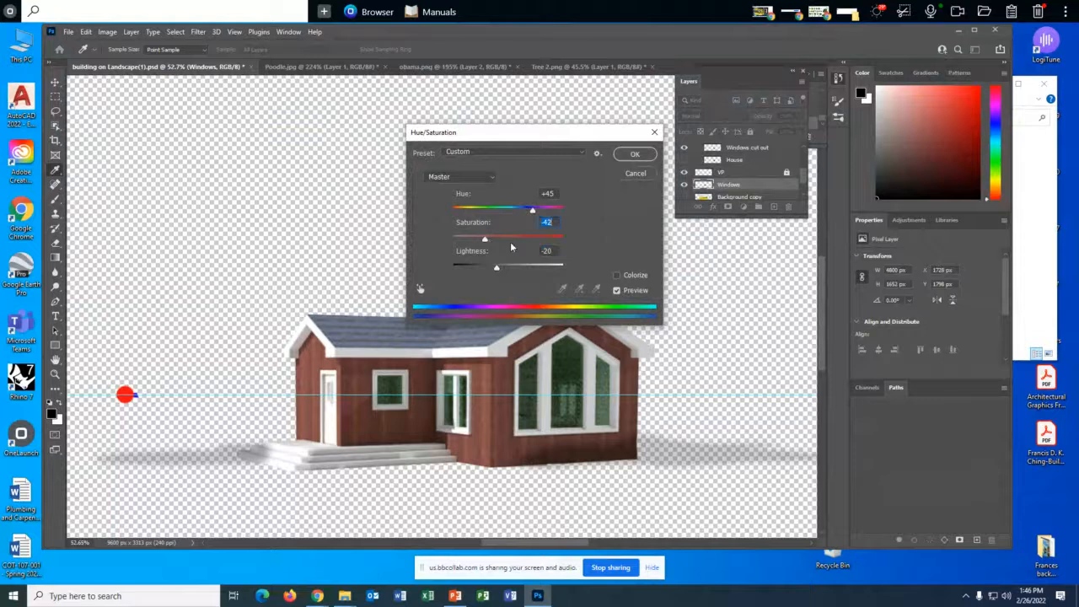
click(635, 156)
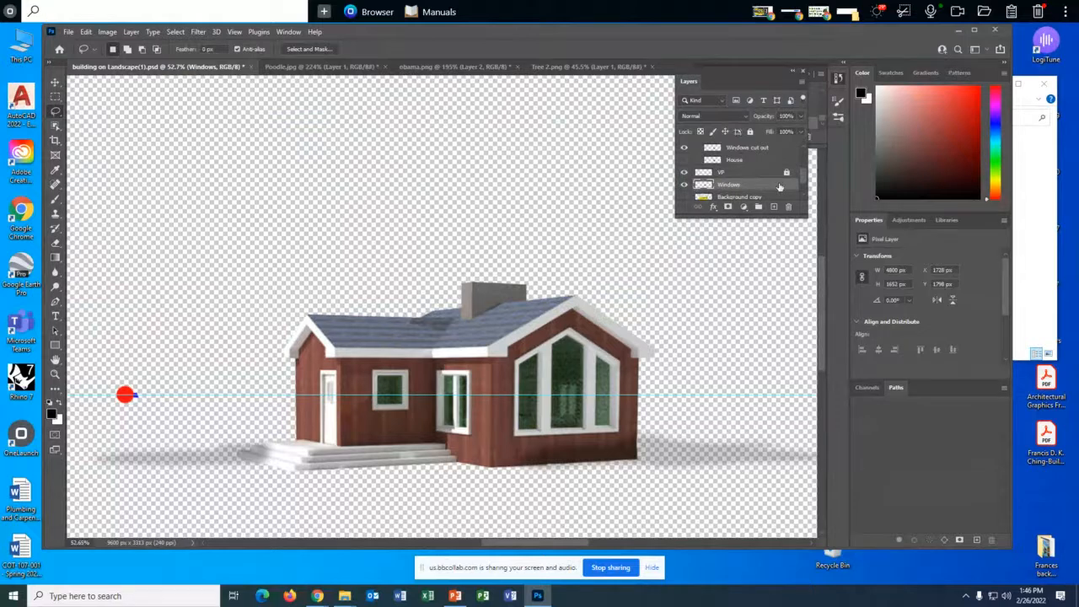
- Turn on the visibility of the Background copy layer and of the Grass, People and Walkway groups
click(683, 196)
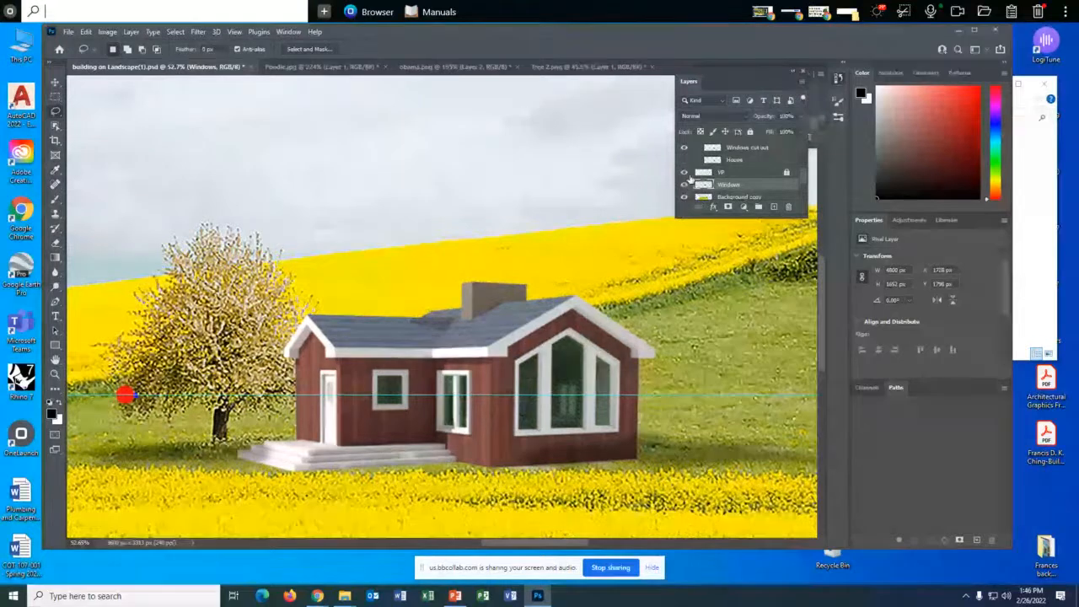
scroll(689, 177, up, 3)
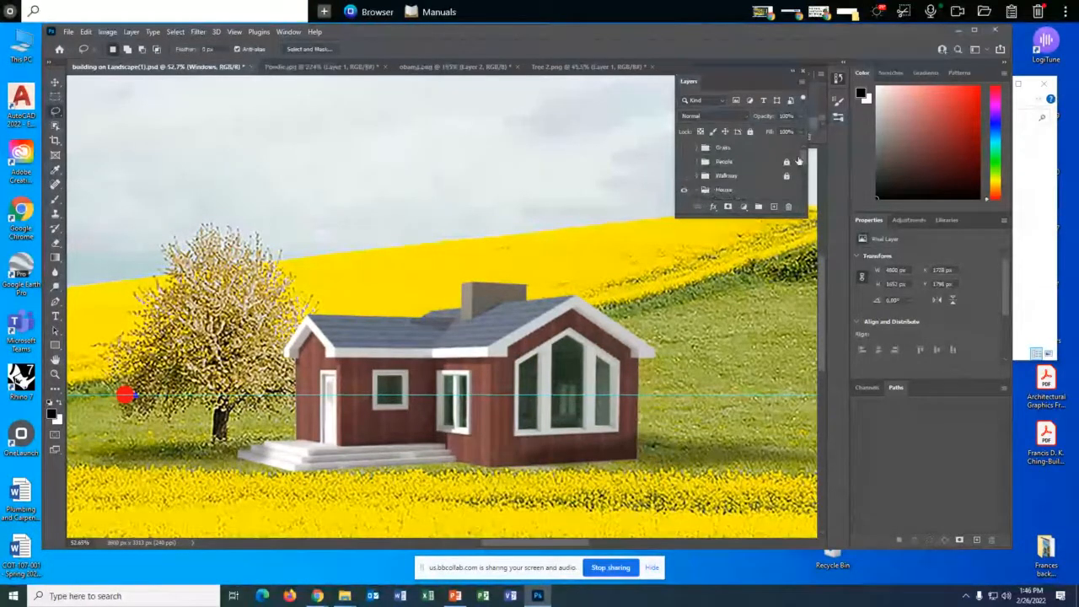
click(685, 162)
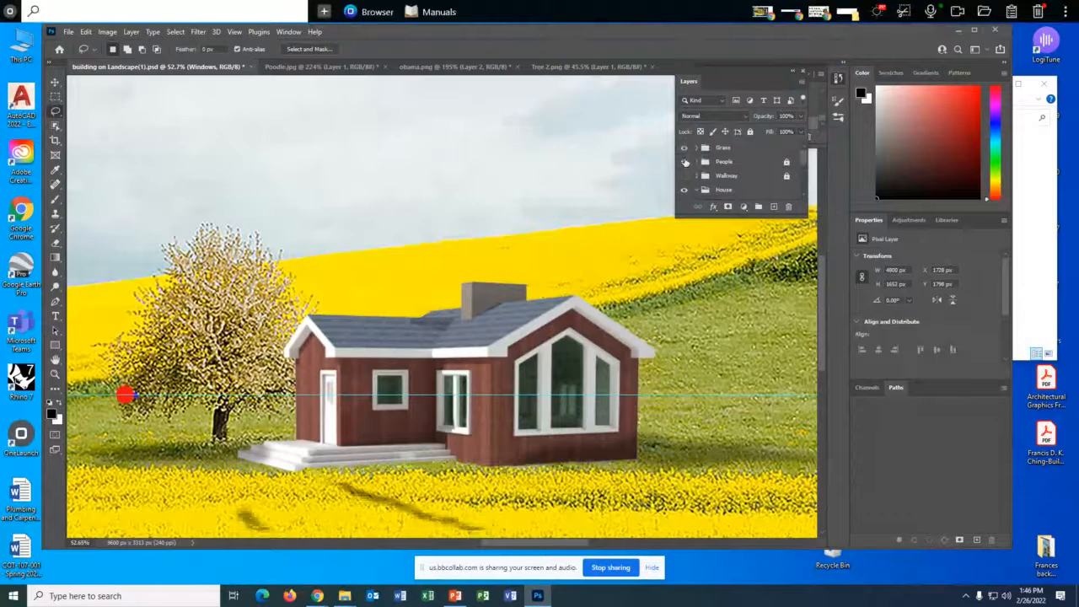
click(686, 163)
click(683, 176)
scroll(684, 189, down, 1)
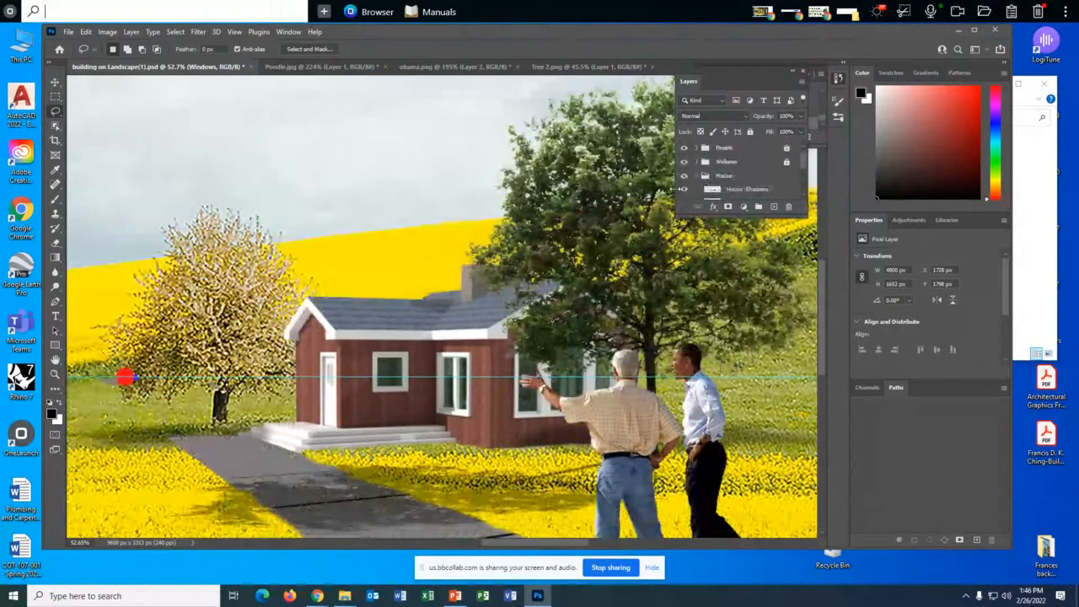
- Expand the People group and make its 2 Guys Shadow layer the active layer
click(700, 151)
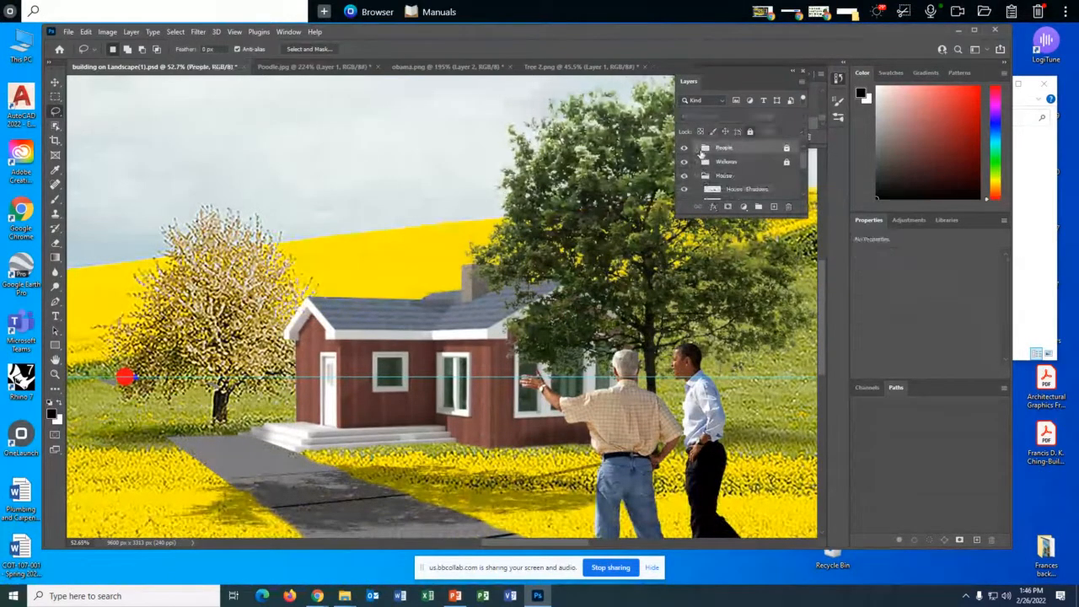
click(699, 150)
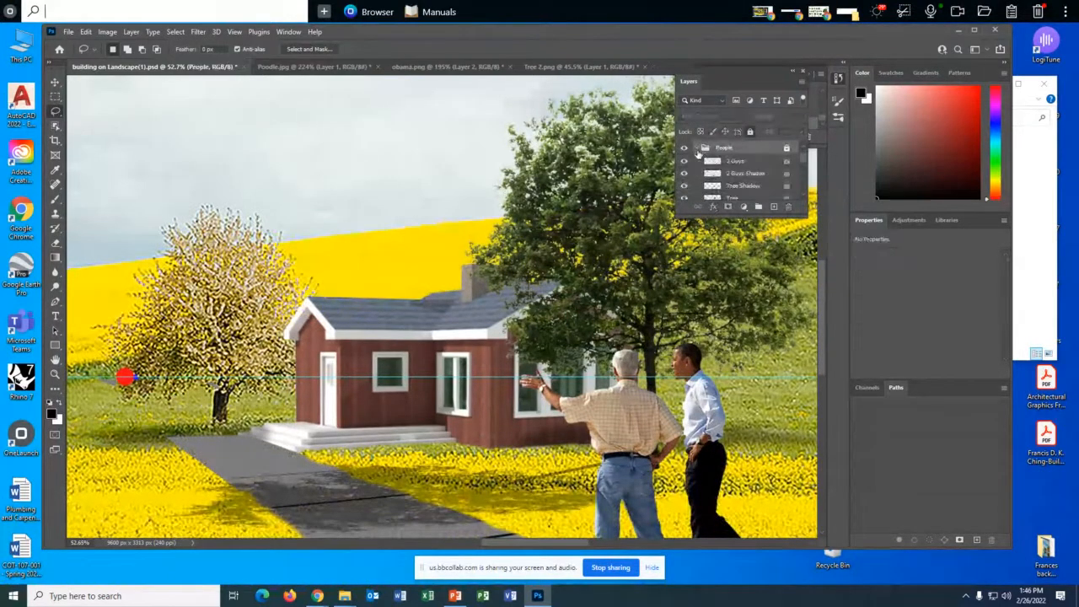
click(744, 173)
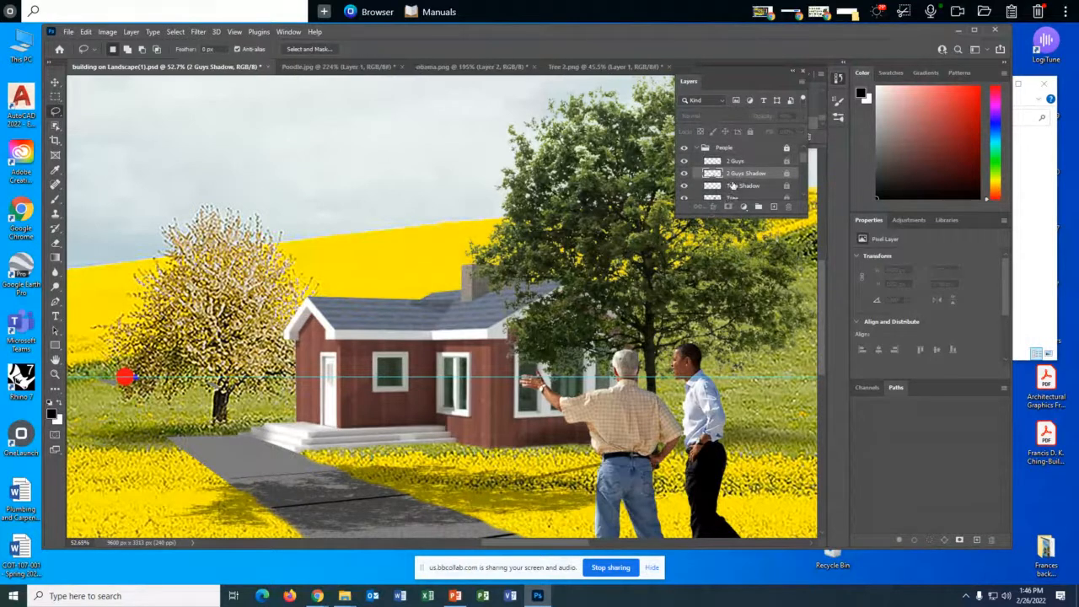
click(175, 32)
mouse_move(198, 32)
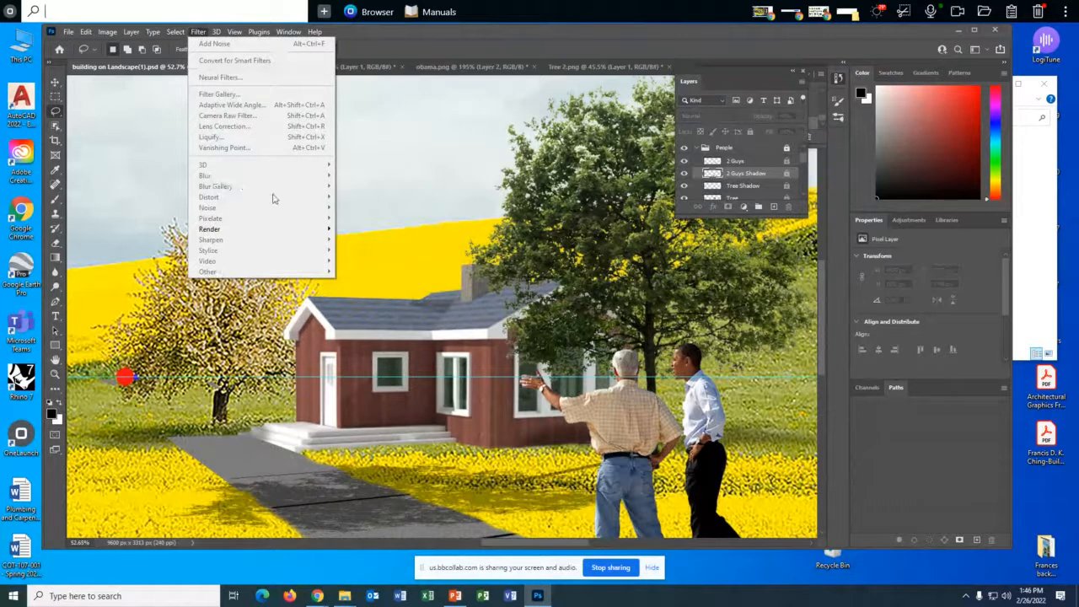
click(476, 251)
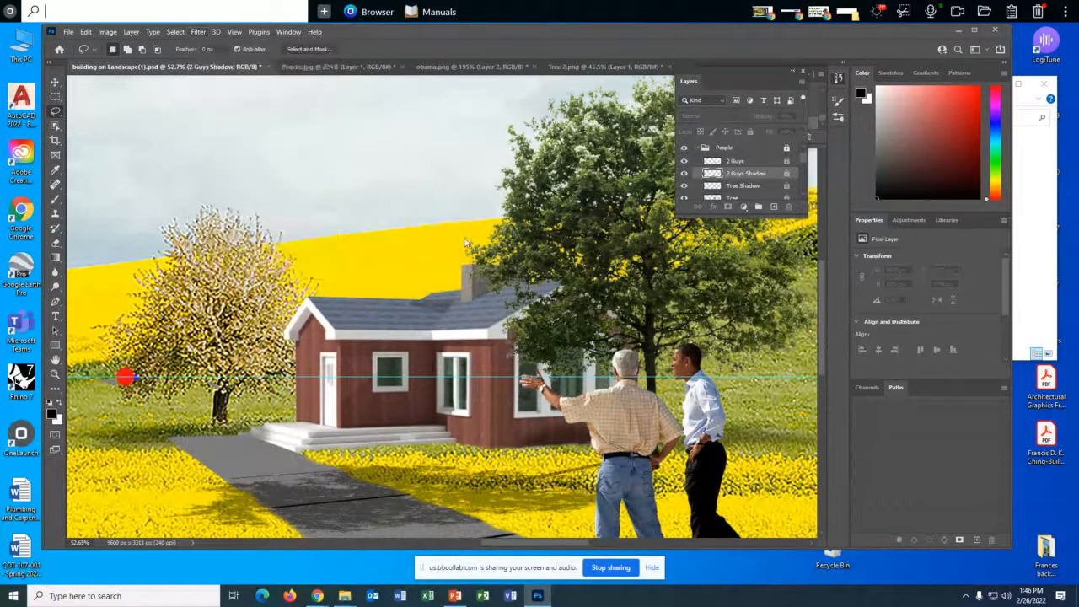
scroll(484, 253, down, 4)
scroll(494, 269, down, 4)
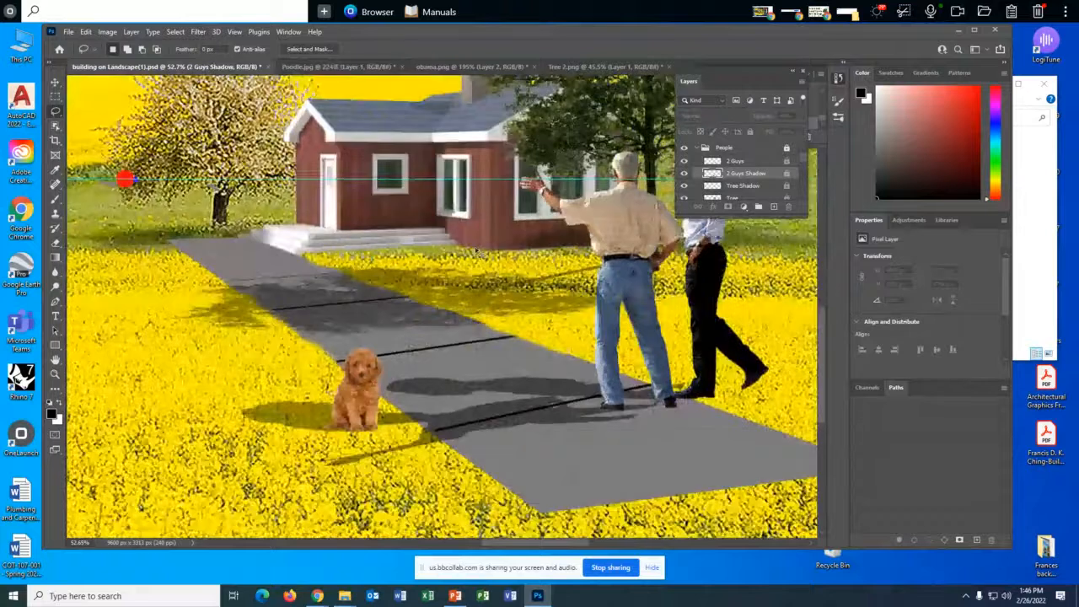
click(198, 32)
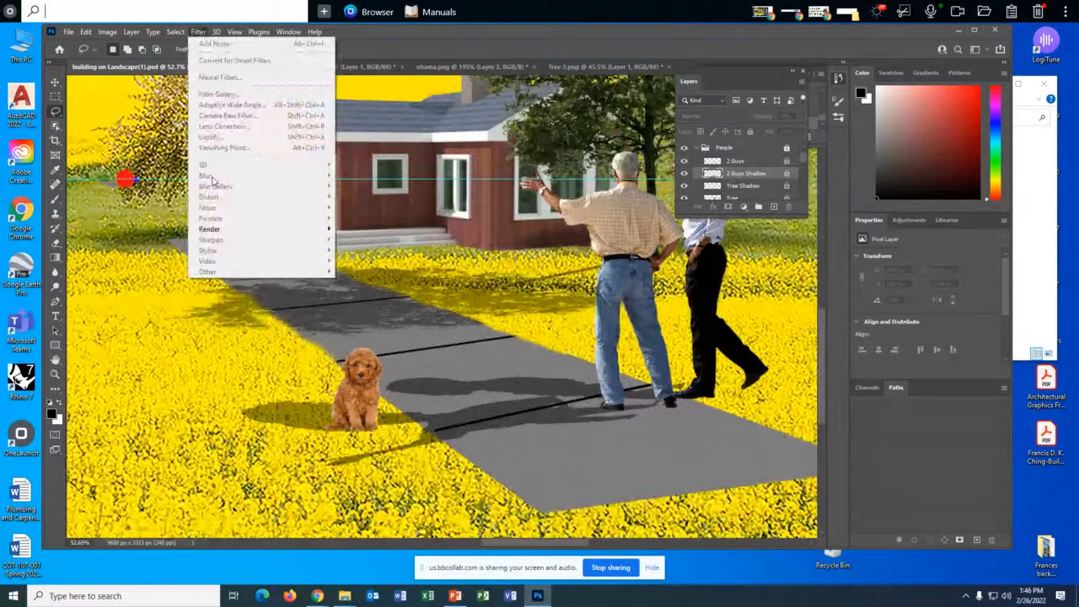
key(Escape)
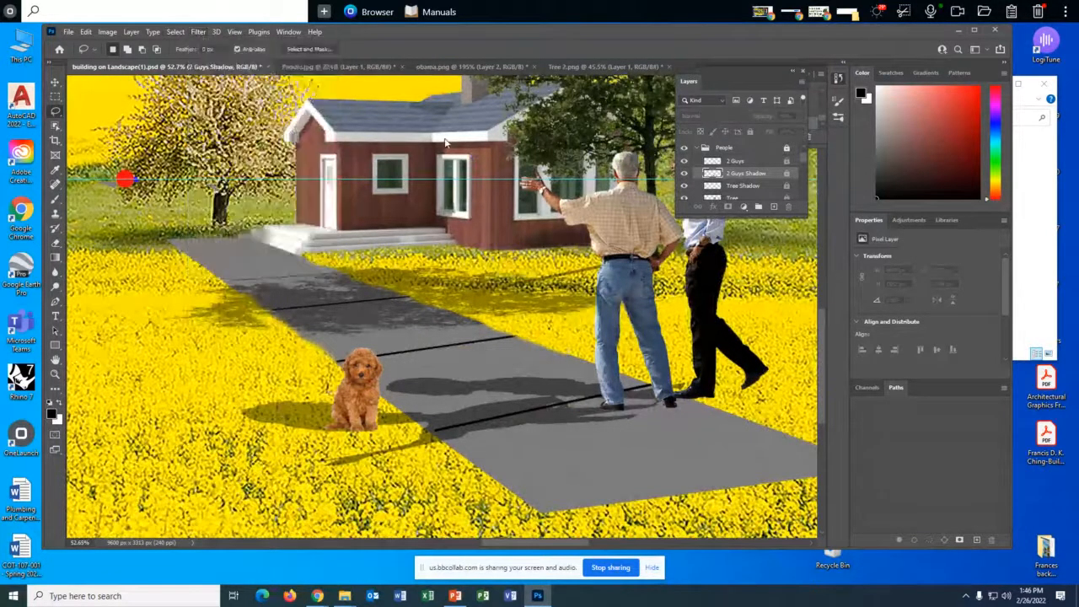
- Try to apply a filter to the locked 2 Guys Shadow layer, with and without its transparency loaded as a selection
click(176, 32)
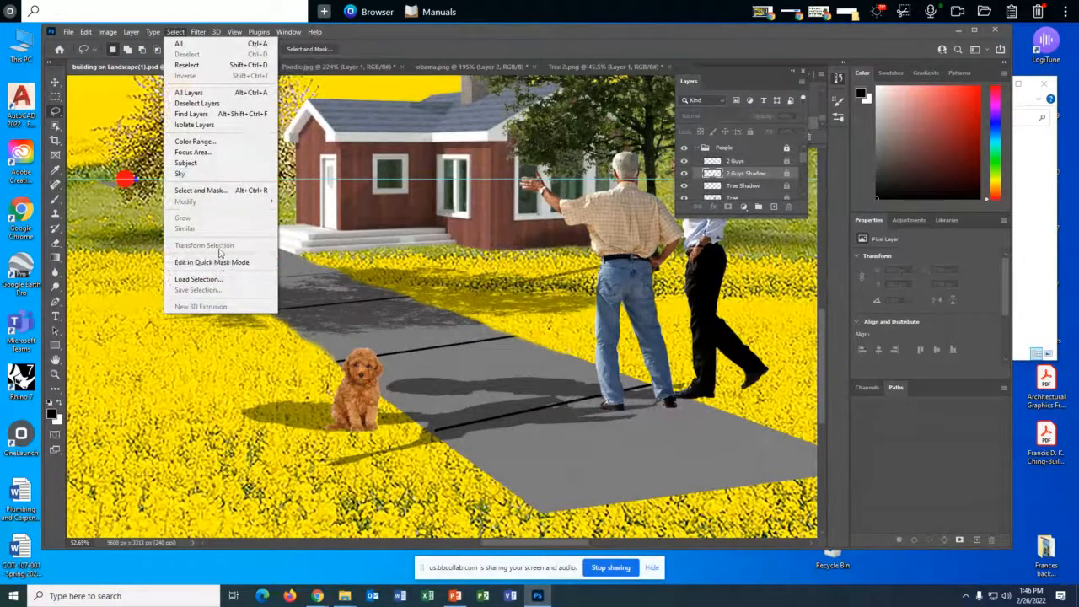
click(220, 279)
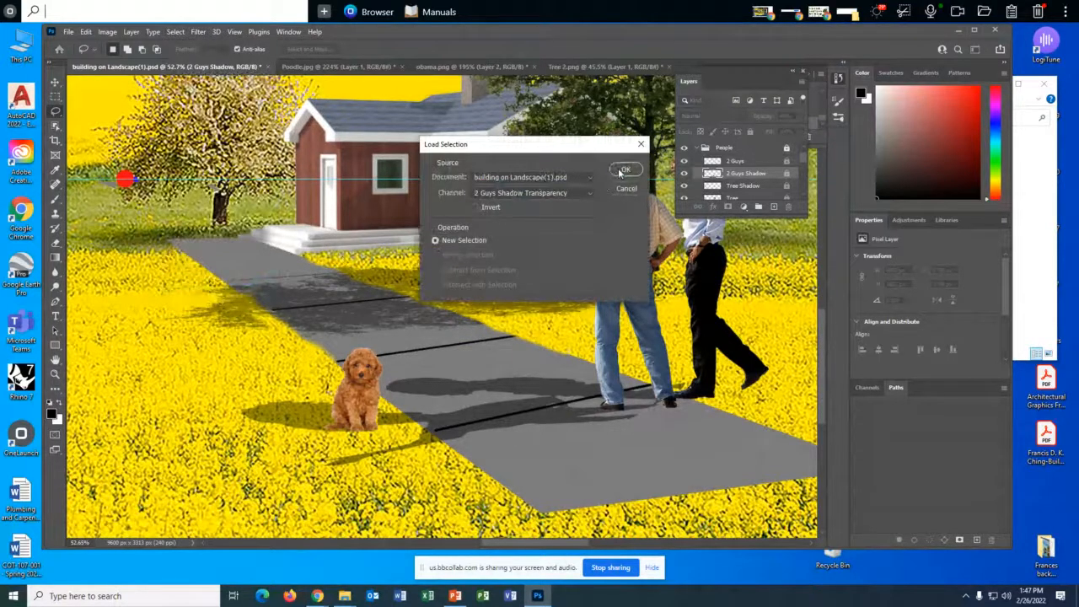
click(622, 171)
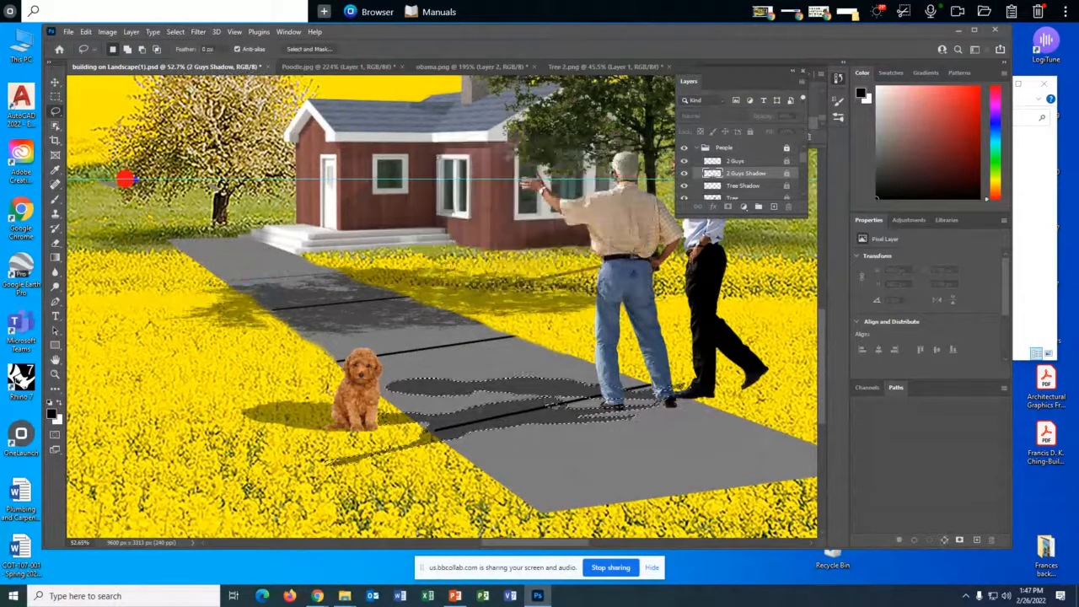
click(197, 32)
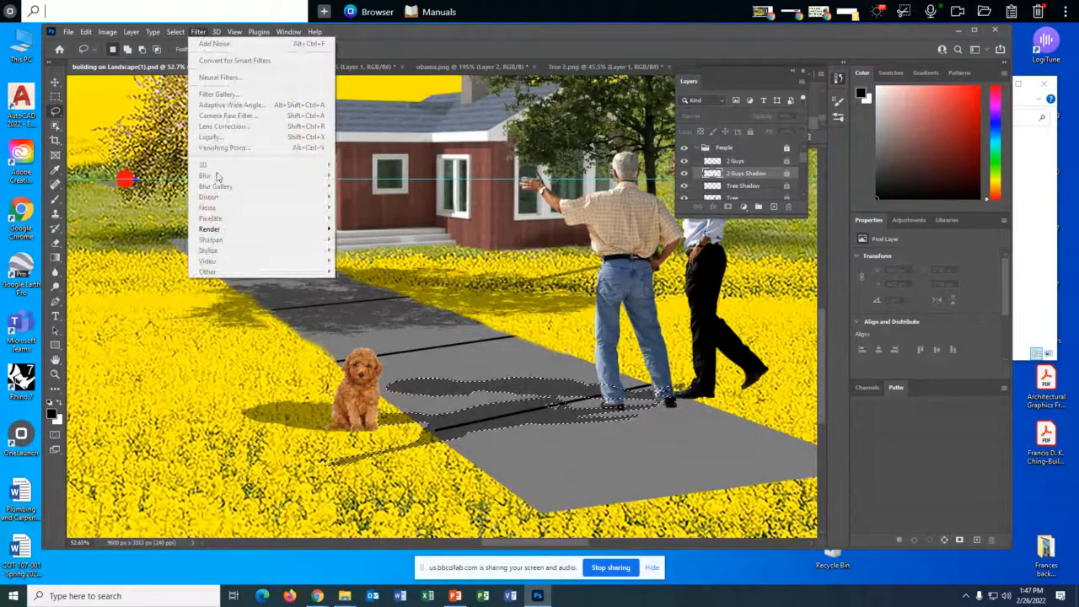
click(347, 252)
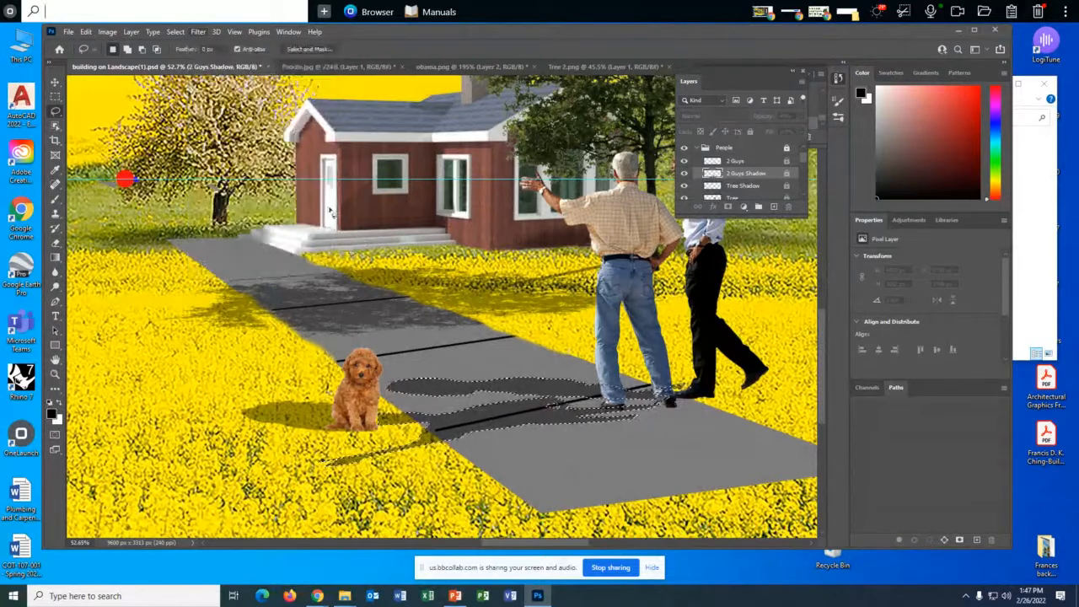
click(192, 32)
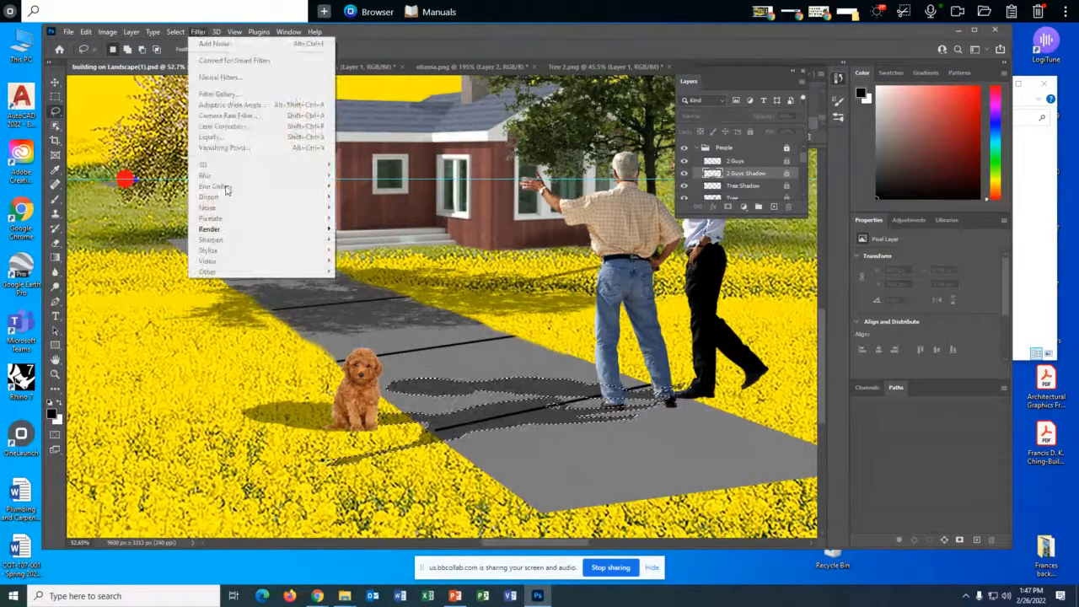
click(539, 371)
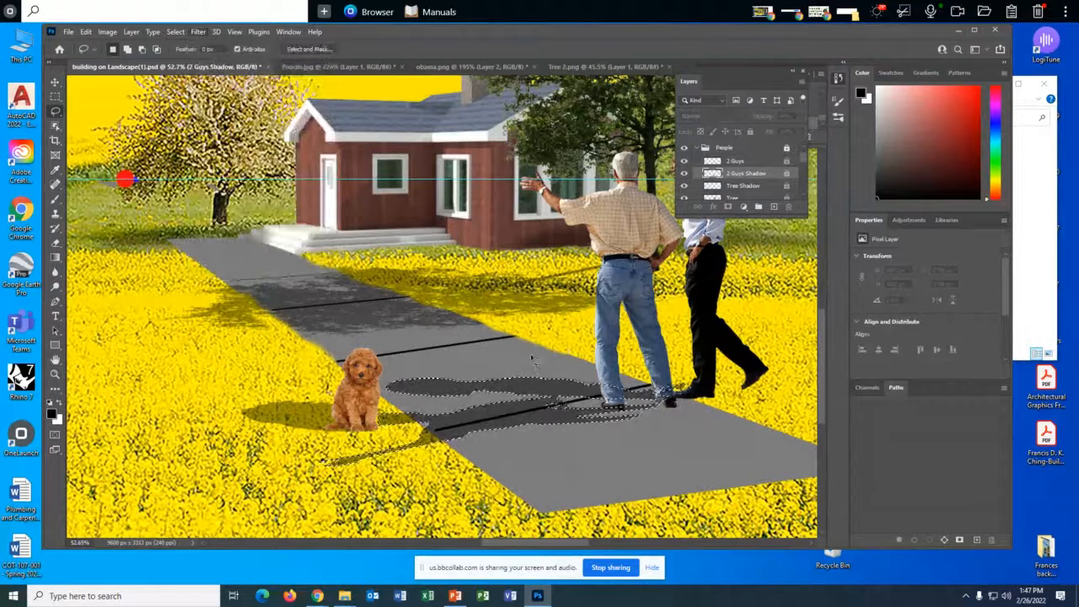
key(ctrl+d)
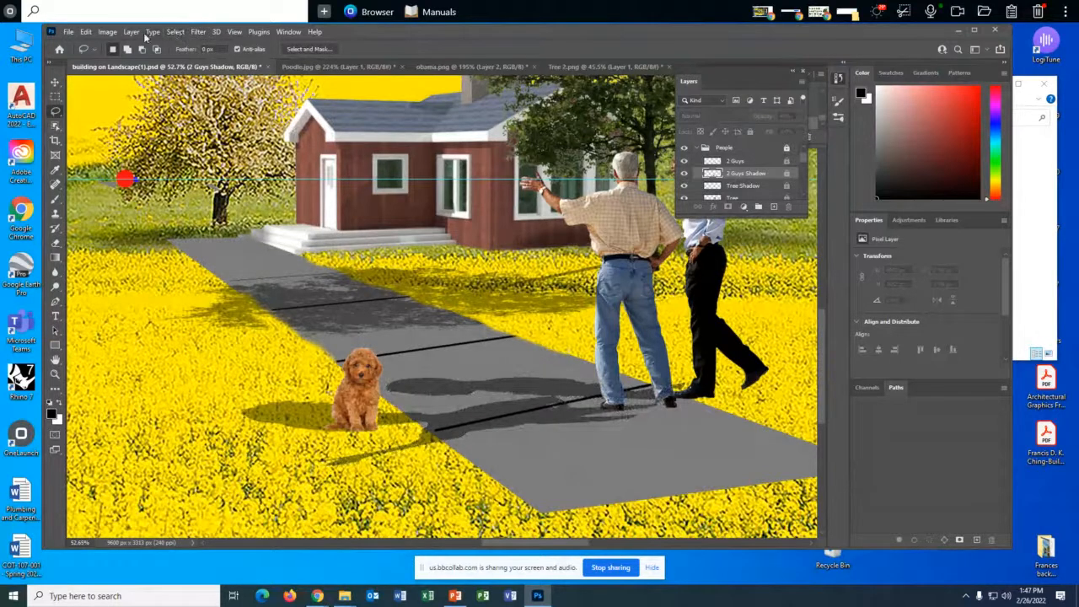
click(196, 32)
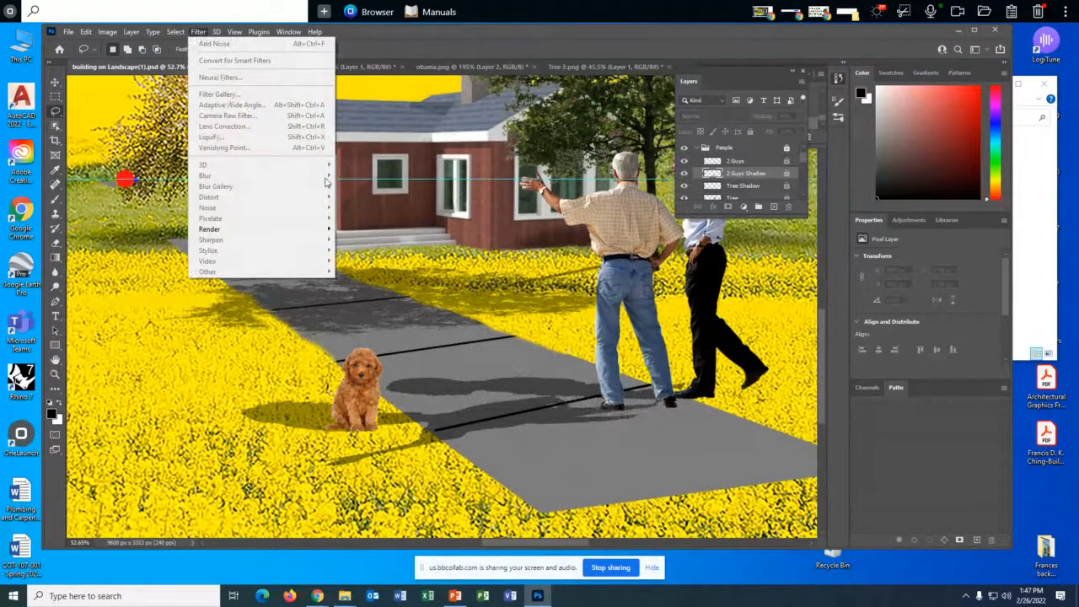
click(775, 171)
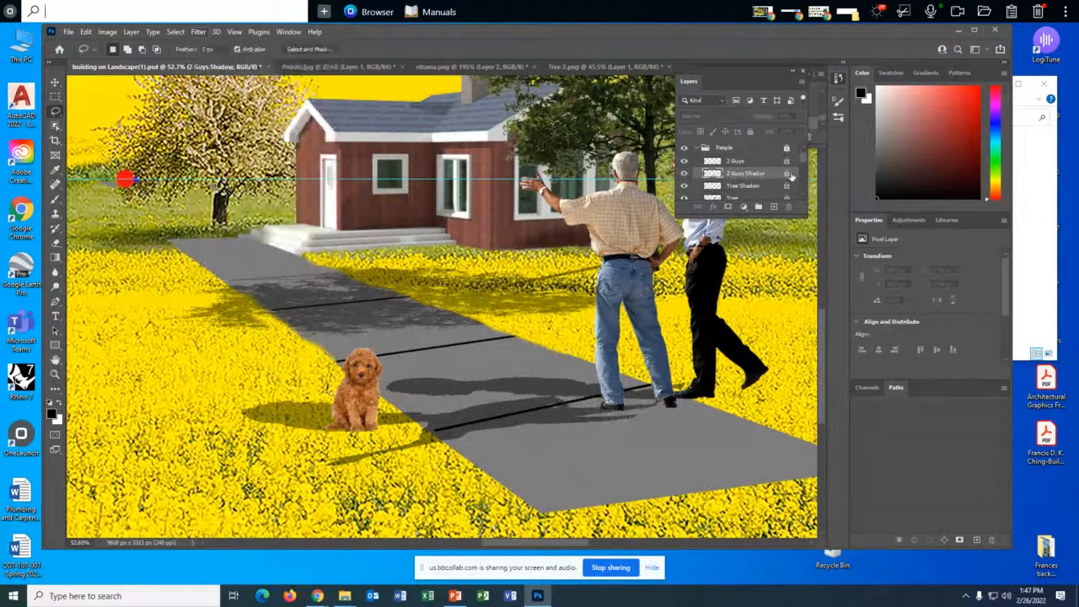
- Unlock the People group so that its 2 Guys Shadow layer can be edited
click(789, 173)
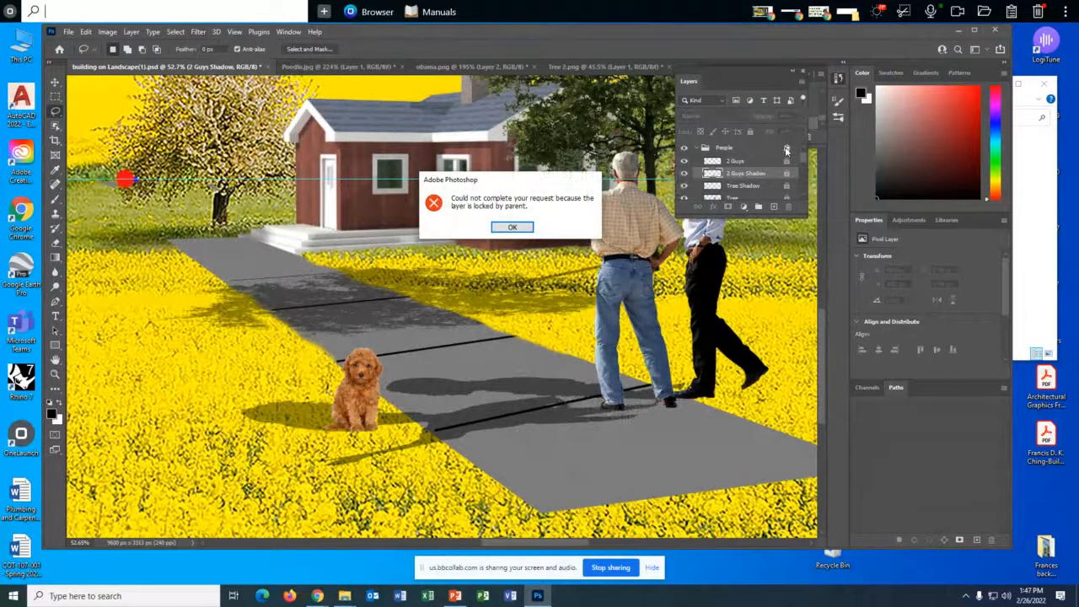
key(Return)
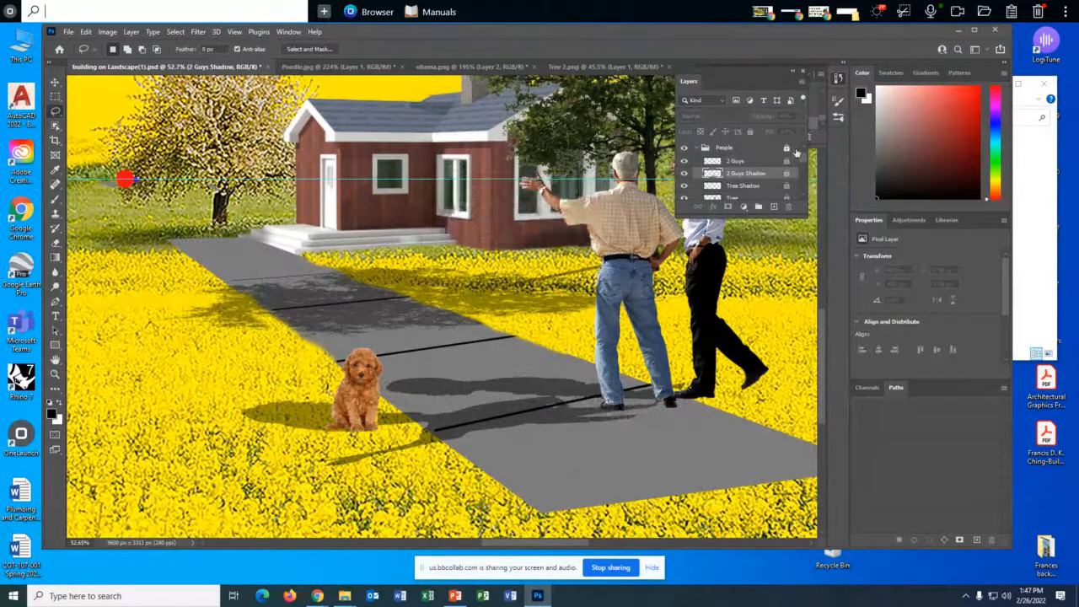
click(786, 148)
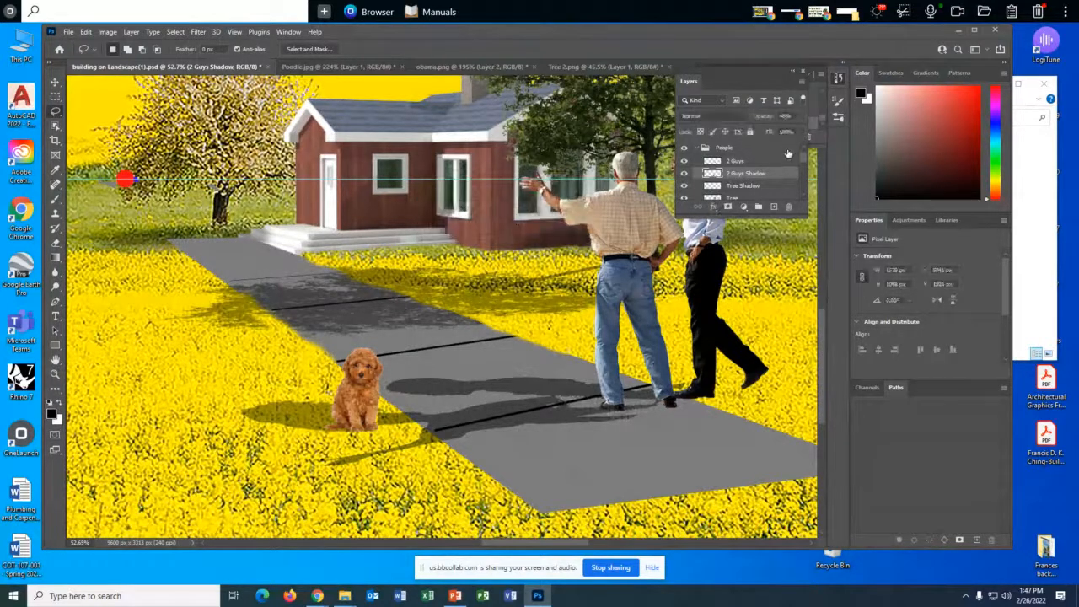
- Load the 2 Guys Shadow layer's transparency as a new selection
click(175, 32)
click(194, 278)
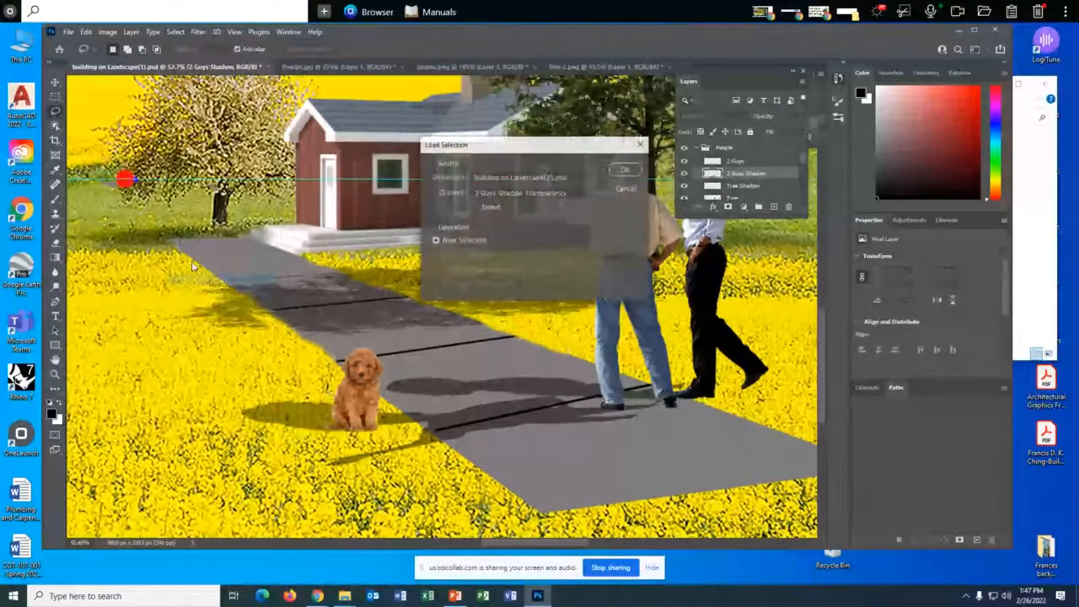
key(Return)
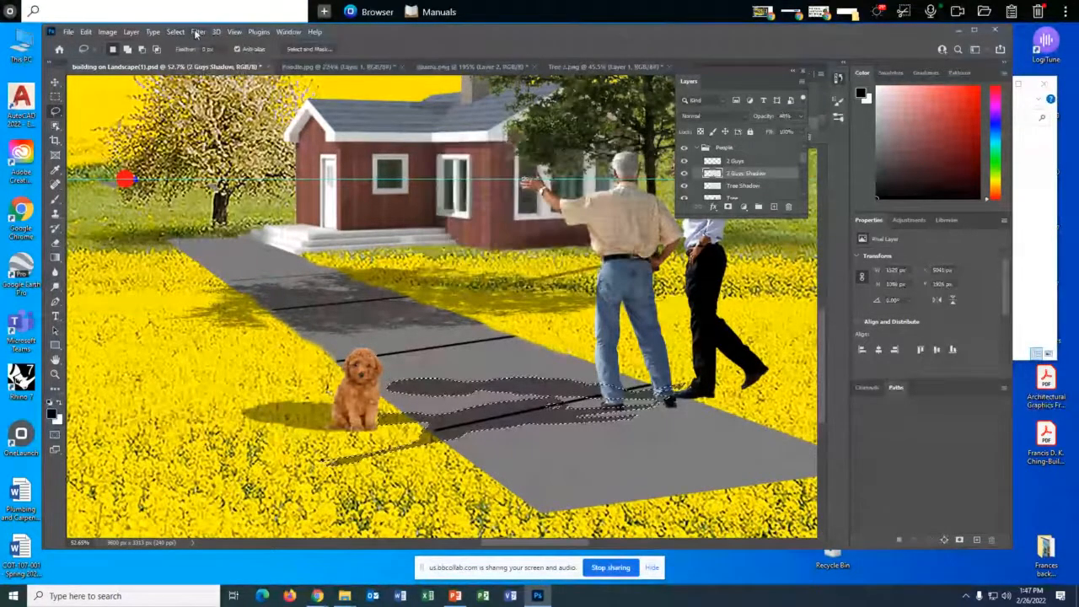
- Apply a Gaussian Blur with a 5.2-pixel radius to the two men's shadow and clear the selection
click(197, 32)
mouse_move(211, 175)
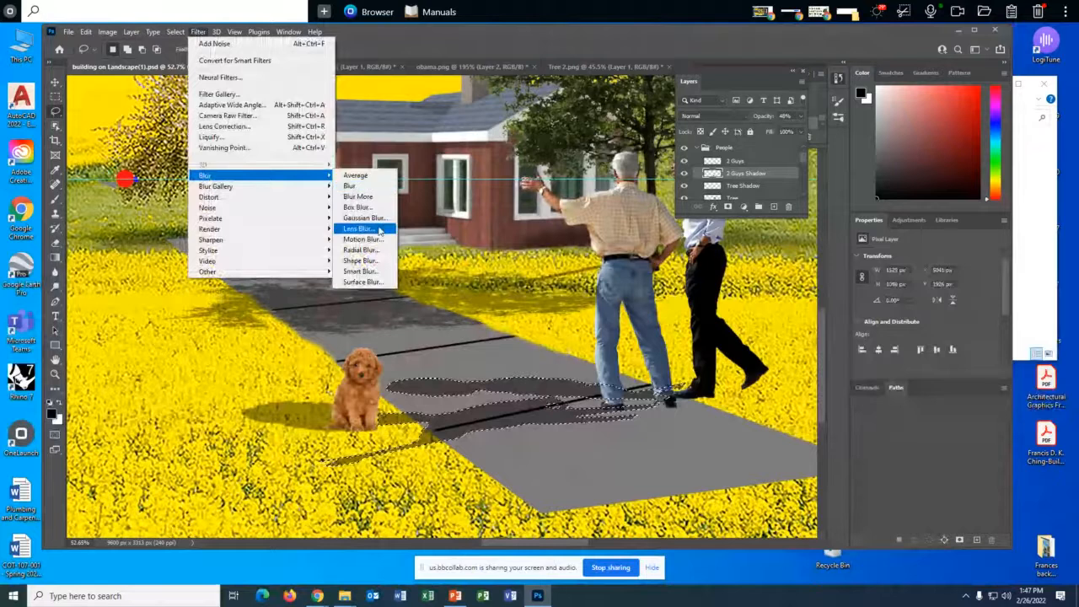
click(364, 218)
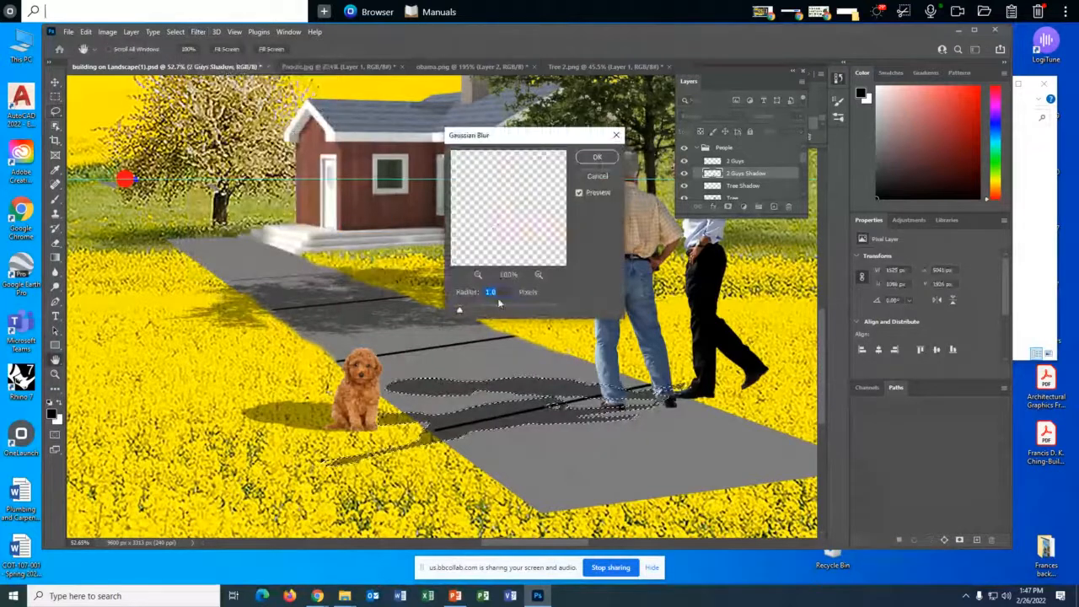
drag(458, 313, 484, 313)
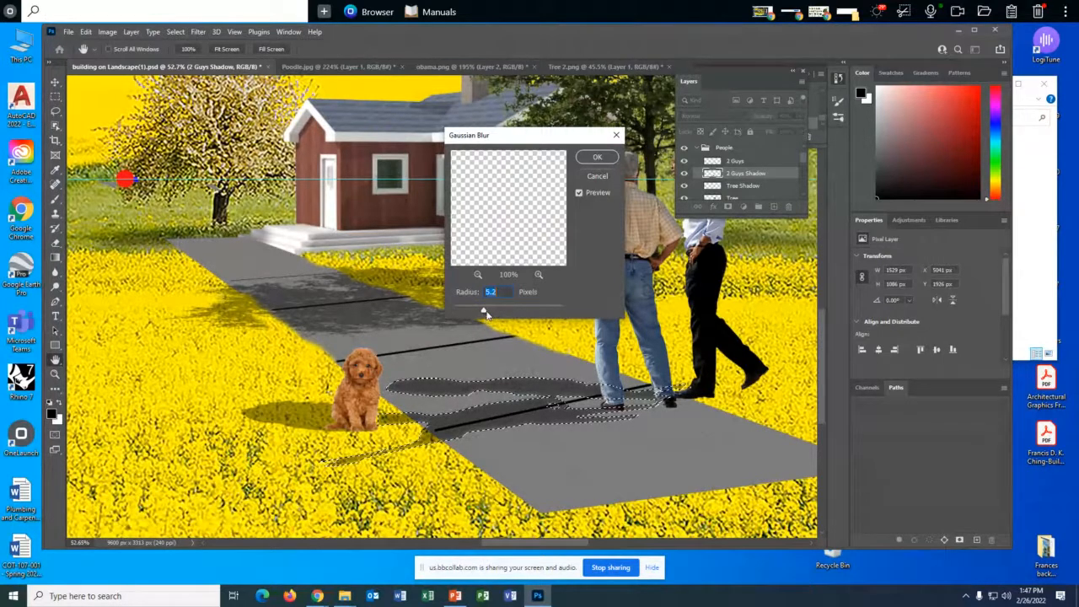
click(597, 158)
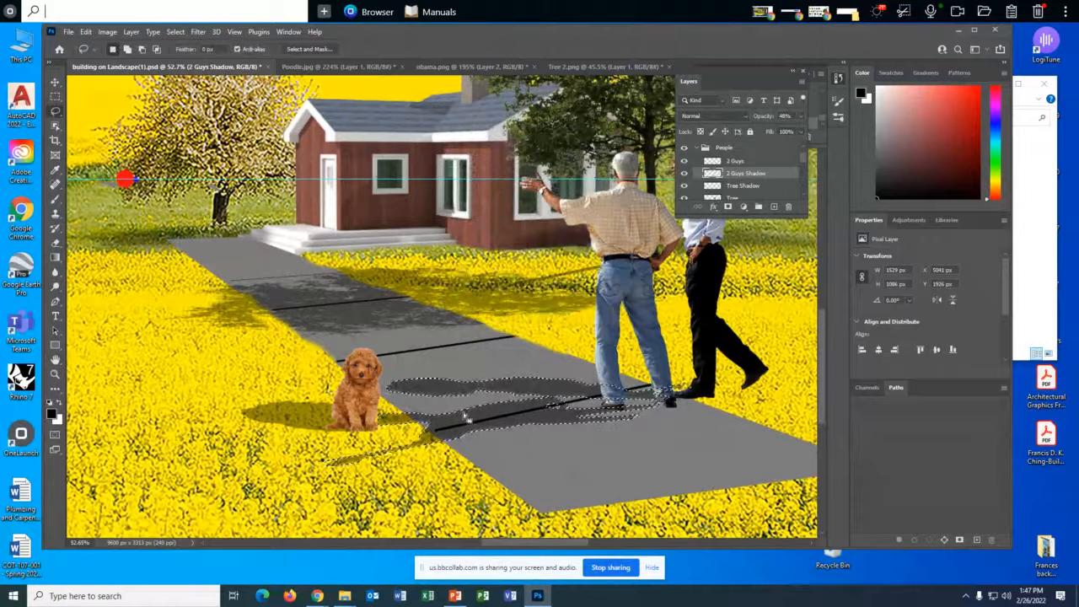
key(ctrl+d)
scroll(455, 421, up, 3)
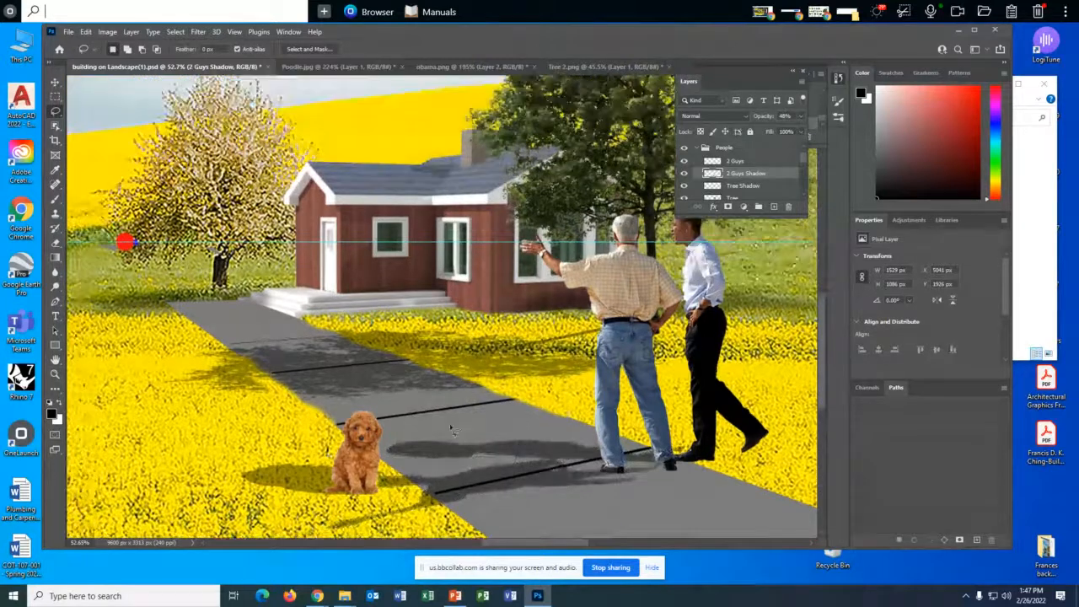
scroll(453, 430, down, 2)
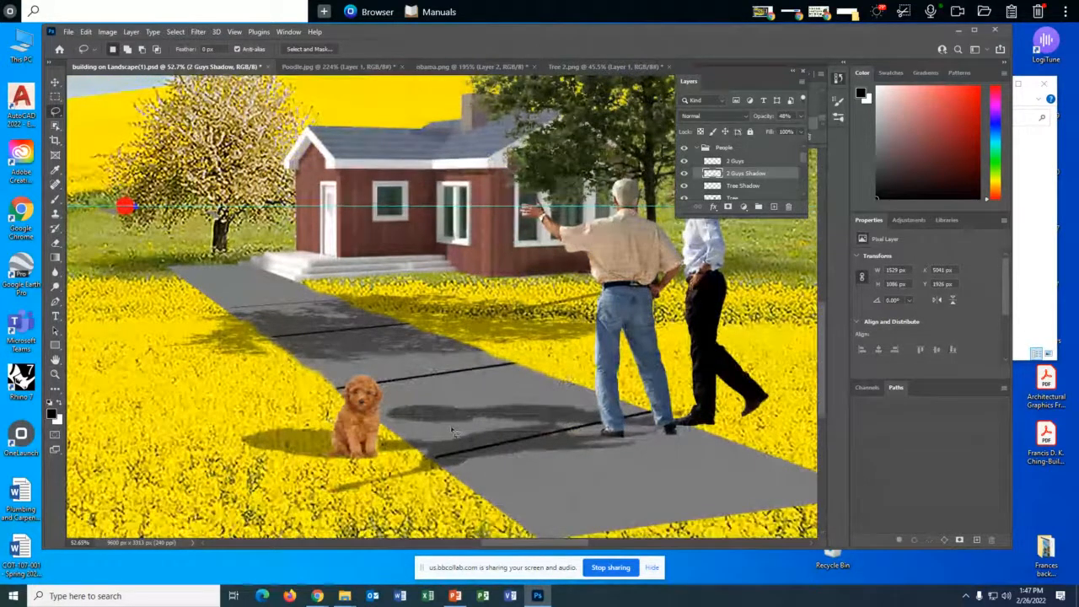
- Select the Dog Shadow layer and load its transparency as a new selection
scroll(450, 427, up, 6)
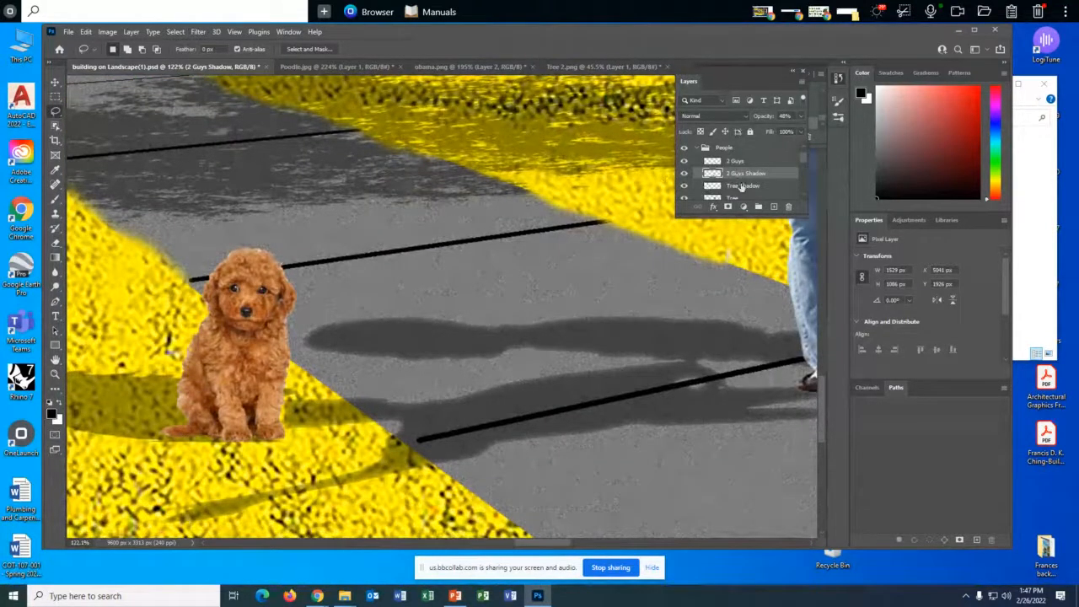
scroll(746, 195, down, 2)
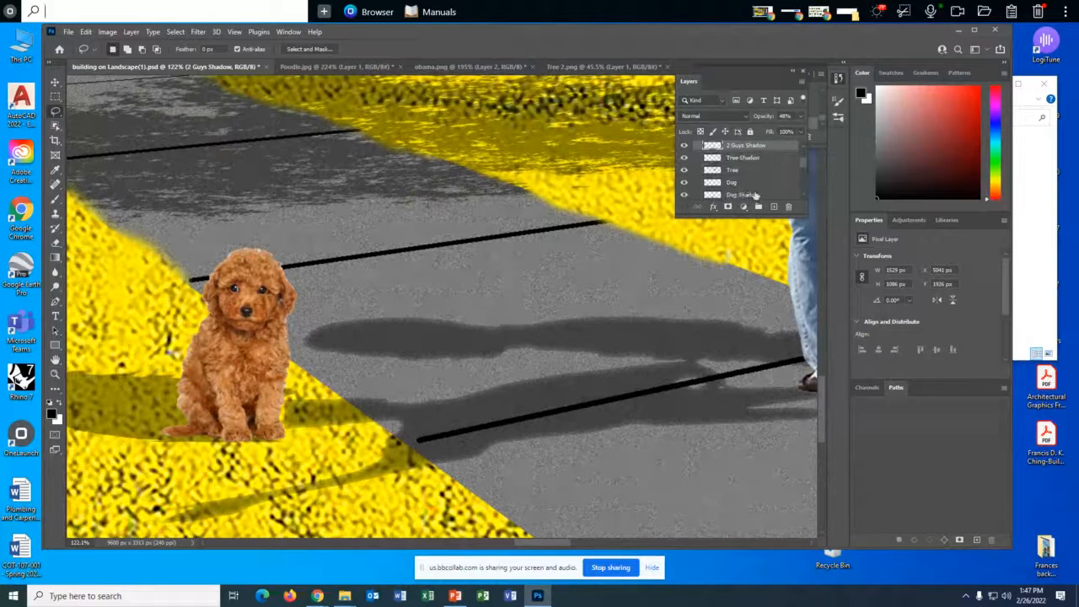
click(749, 194)
click(176, 31)
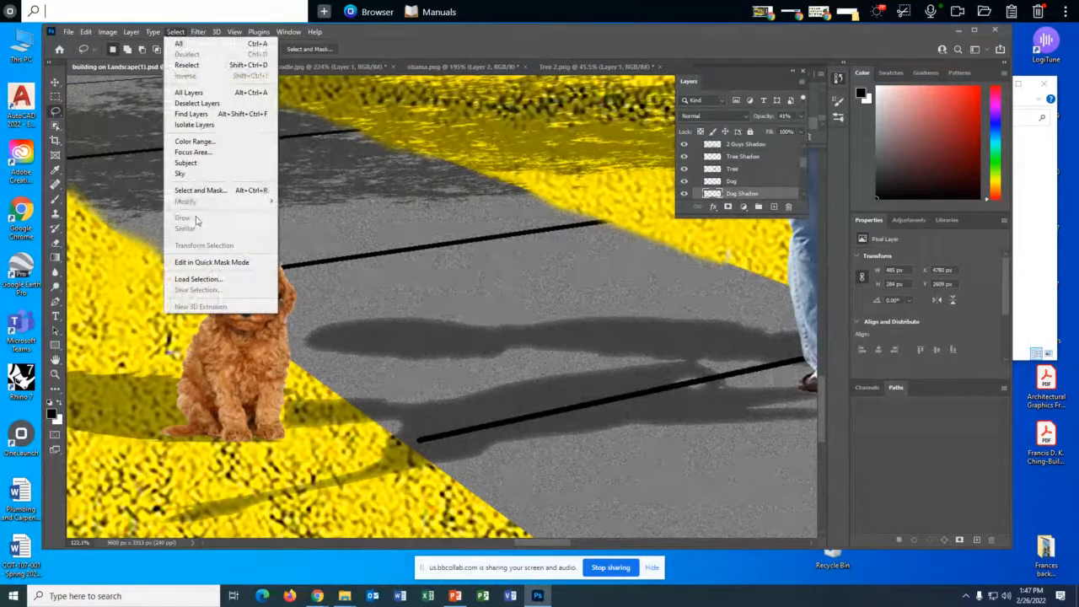
click(199, 276)
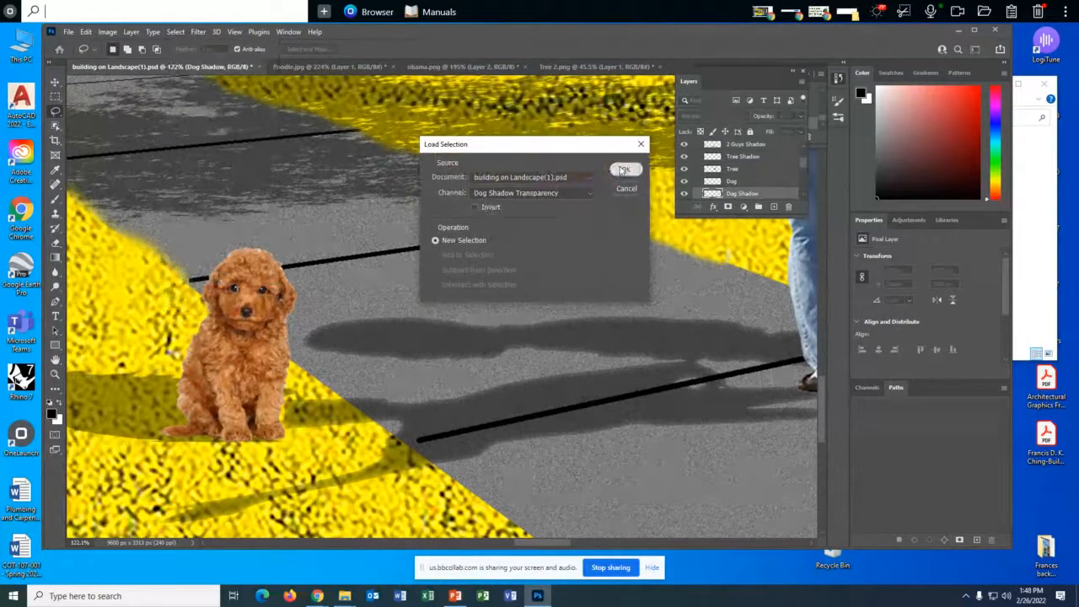
click(623, 170)
- Apply a Gaussian Blur with a 5.2-pixel radius to the dog's shadow and clear the selection
click(196, 32)
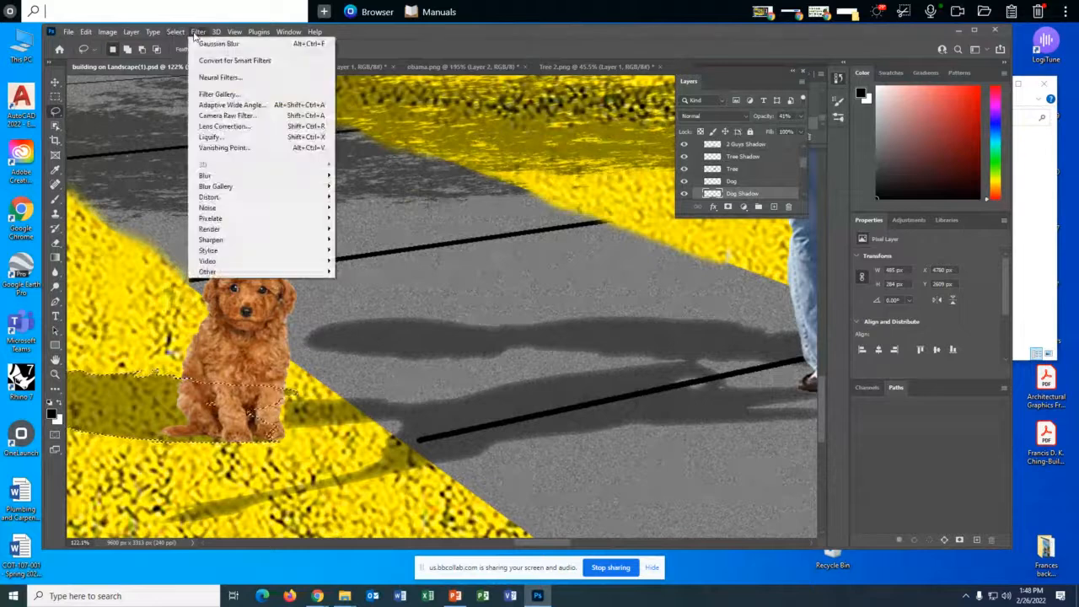
mouse_move(236, 177)
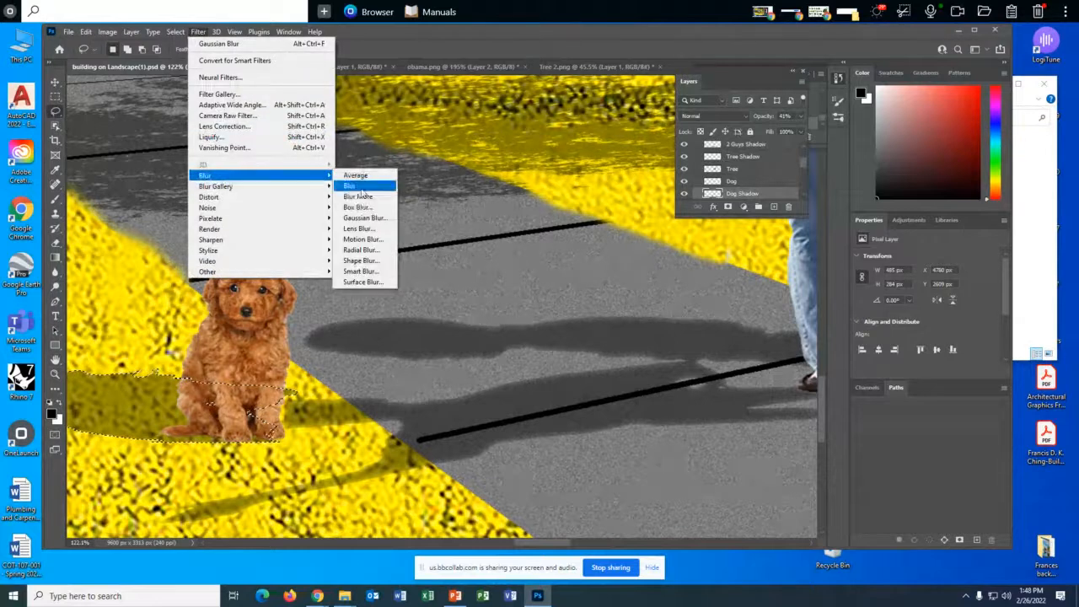
click(362, 218)
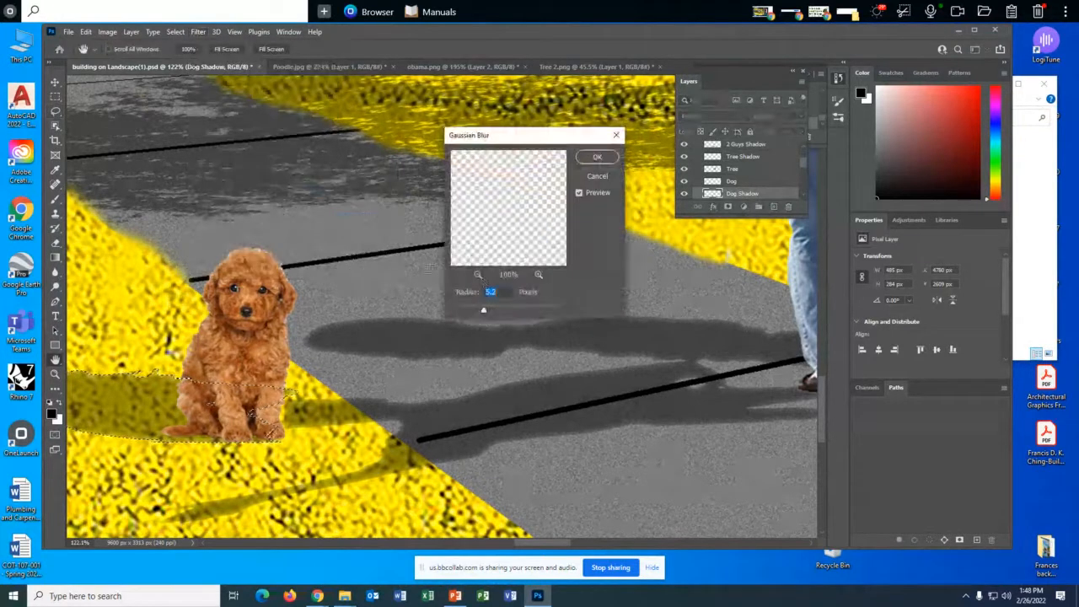
click(592, 159)
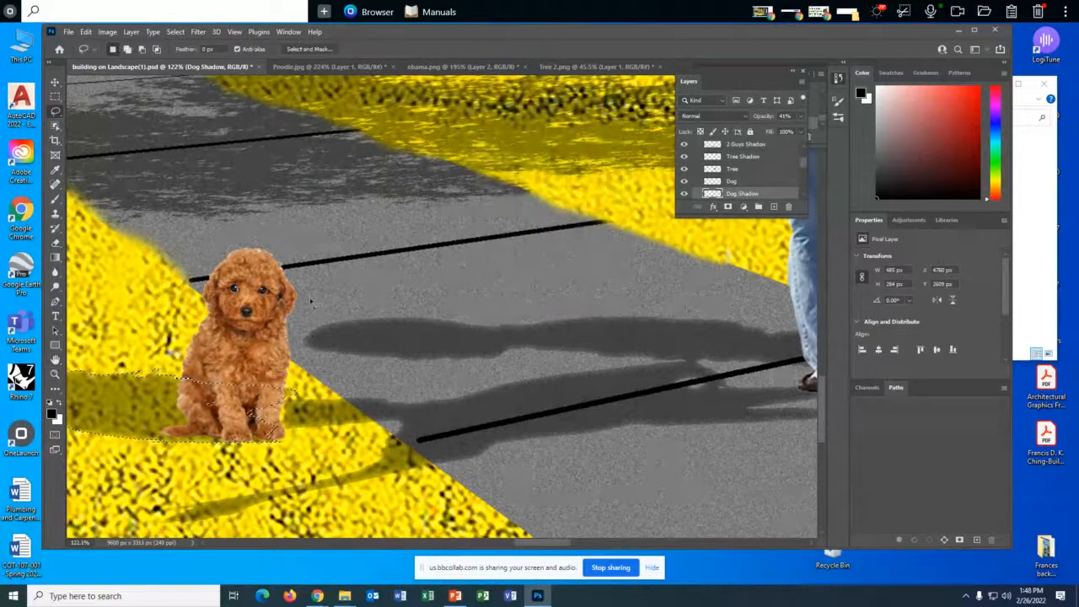
key(ctrl+d)
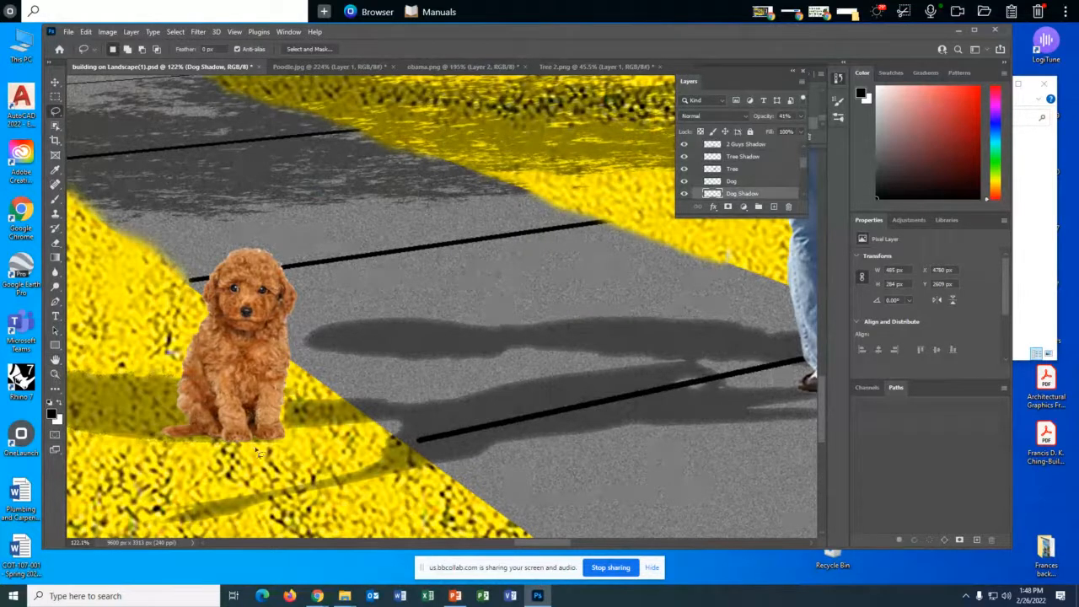
- Select the Tree Shadow layer and load its transparency as a new selection
mouse_move(522, 542)
mouse_down()
mouse_move(484, 543)
mouse_move(511, 542)
mouse_up()
scroll(499, 514, down, 1)
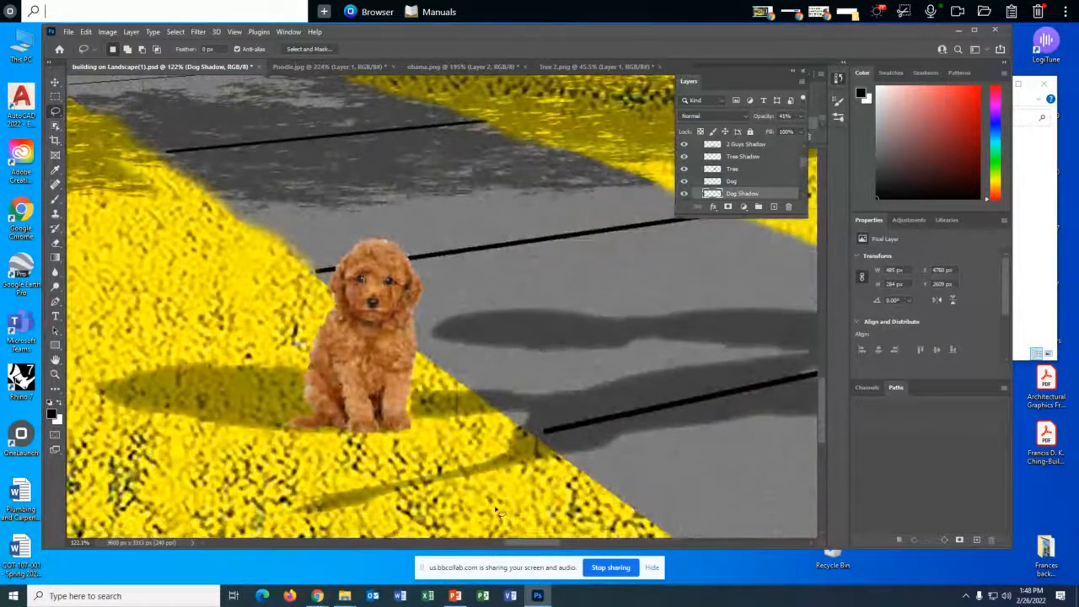
scroll(493, 502, down, 2)
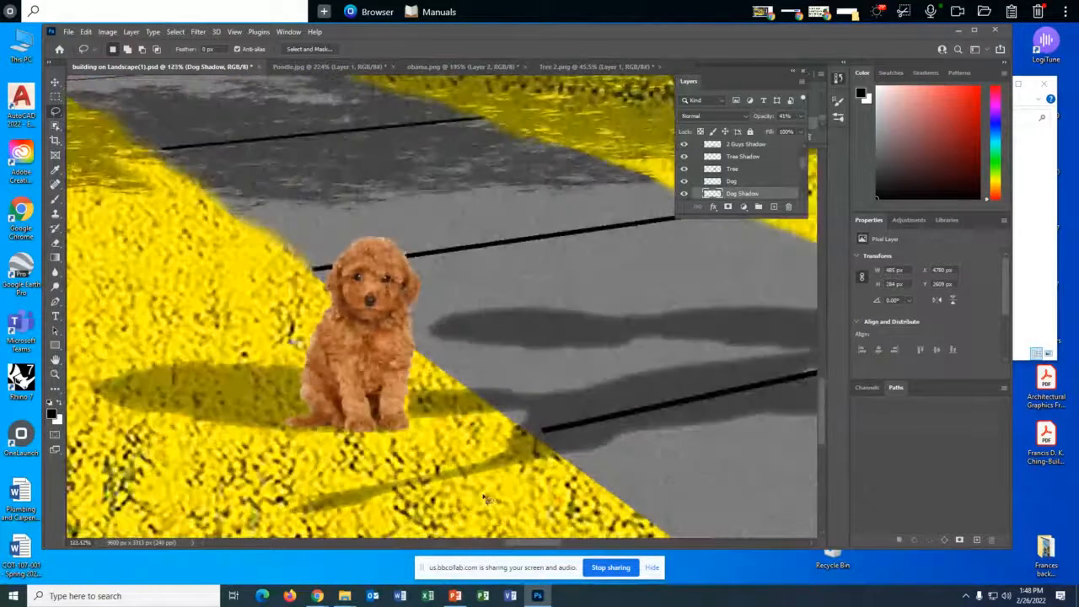
scroll(484, 499, down, 5)
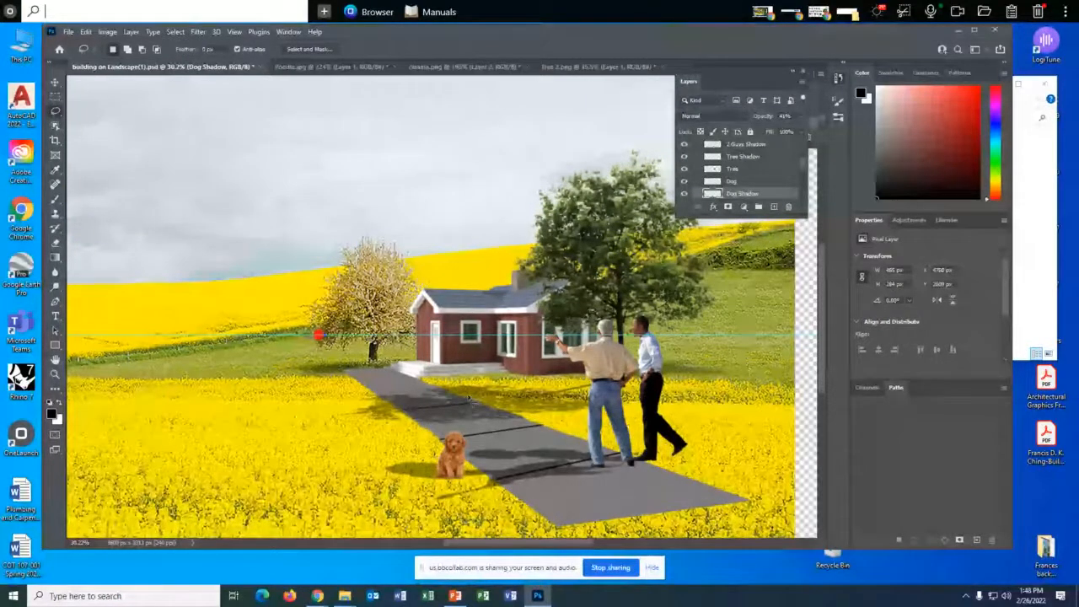
ctrl+click(753, 159)
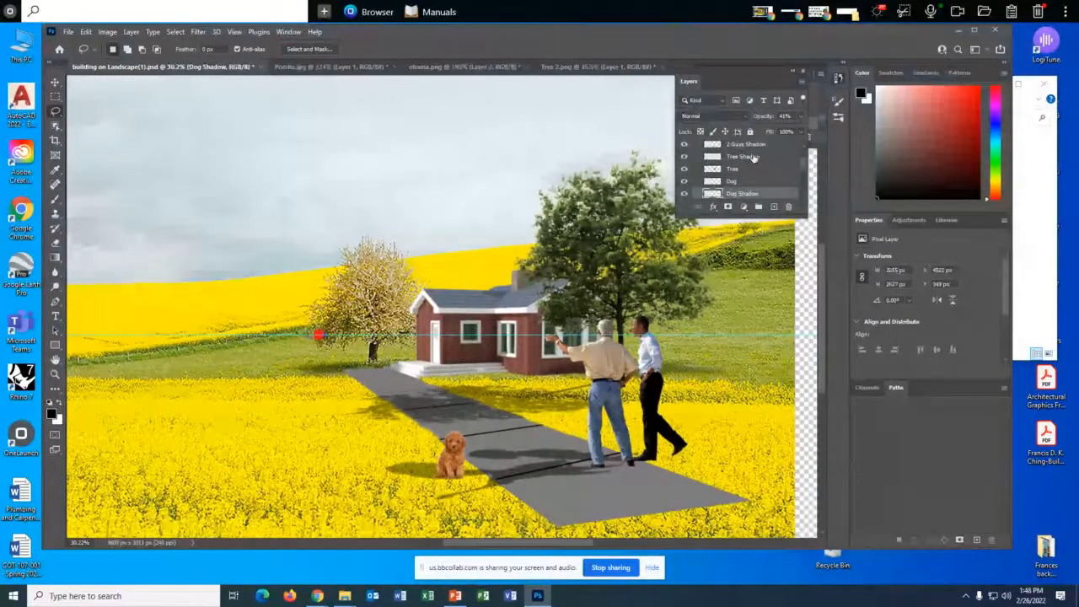
click(175, 32)
click(201, 279)
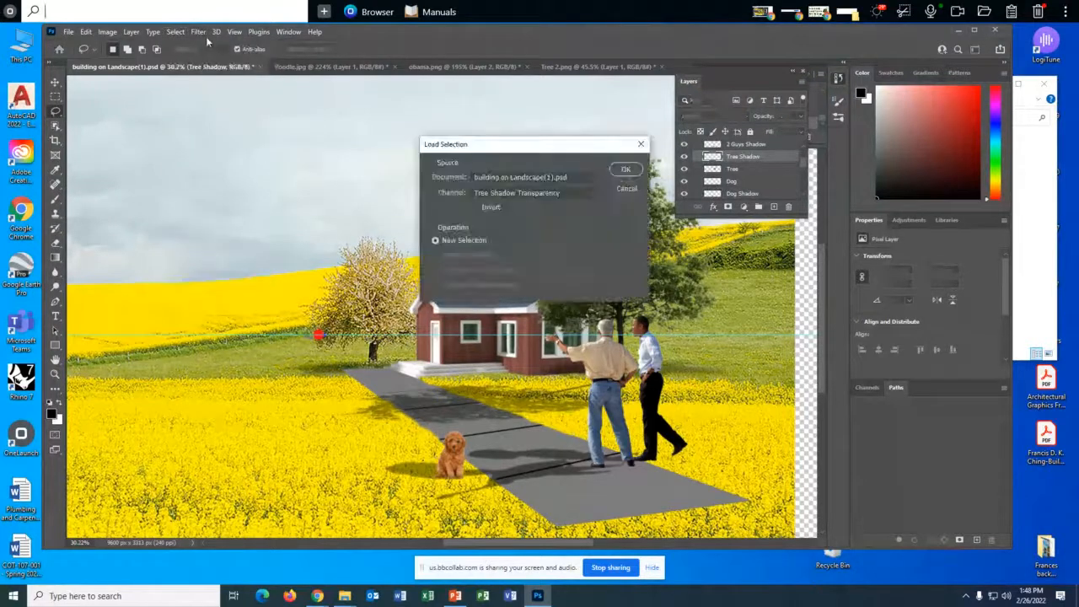
click(624, 167)
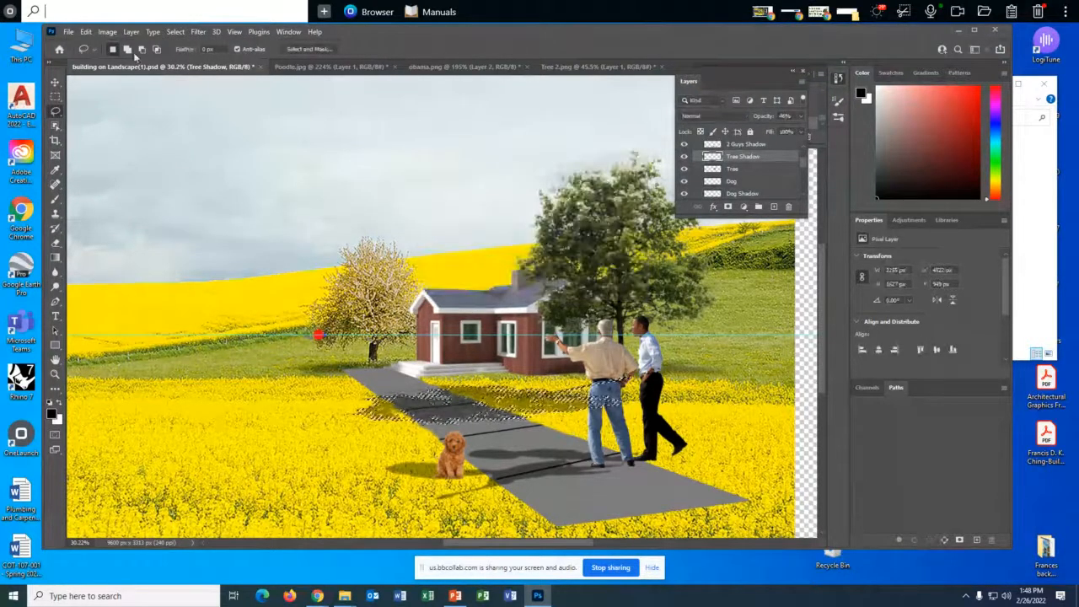
- Apply a Gaussian Blur with a 13.9-pixel radius to the tree's shadow and clear the selection
click(198, 32)
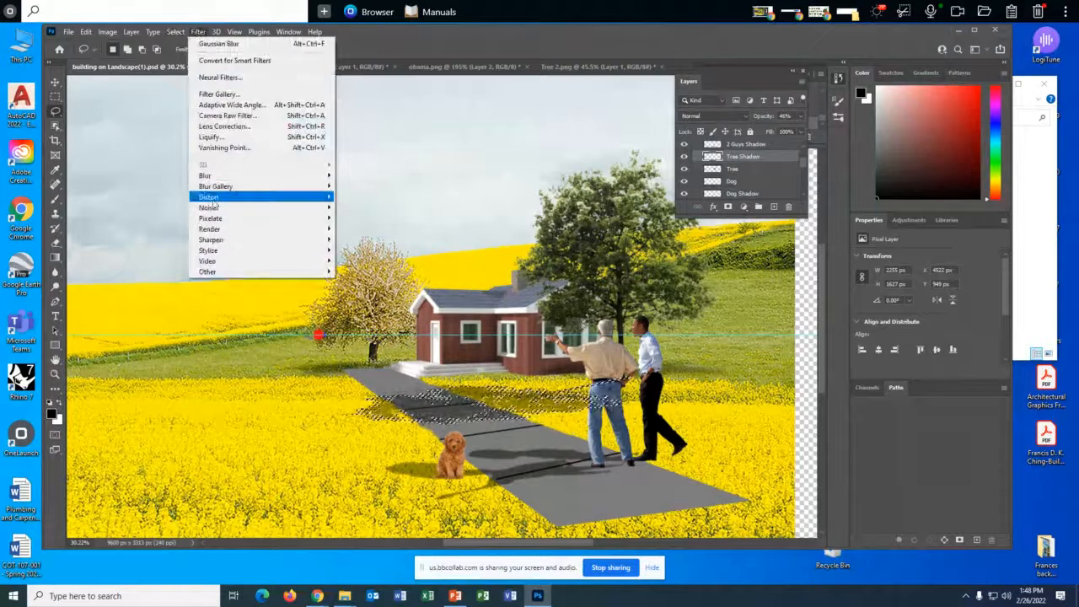
mouse_move(244, 175)
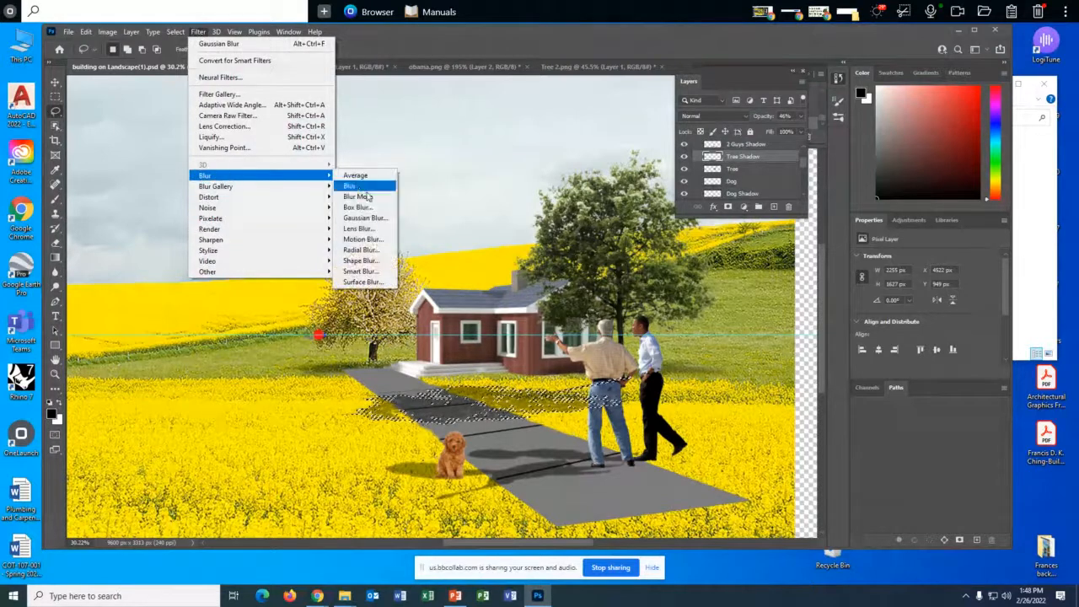
click(369, 220)
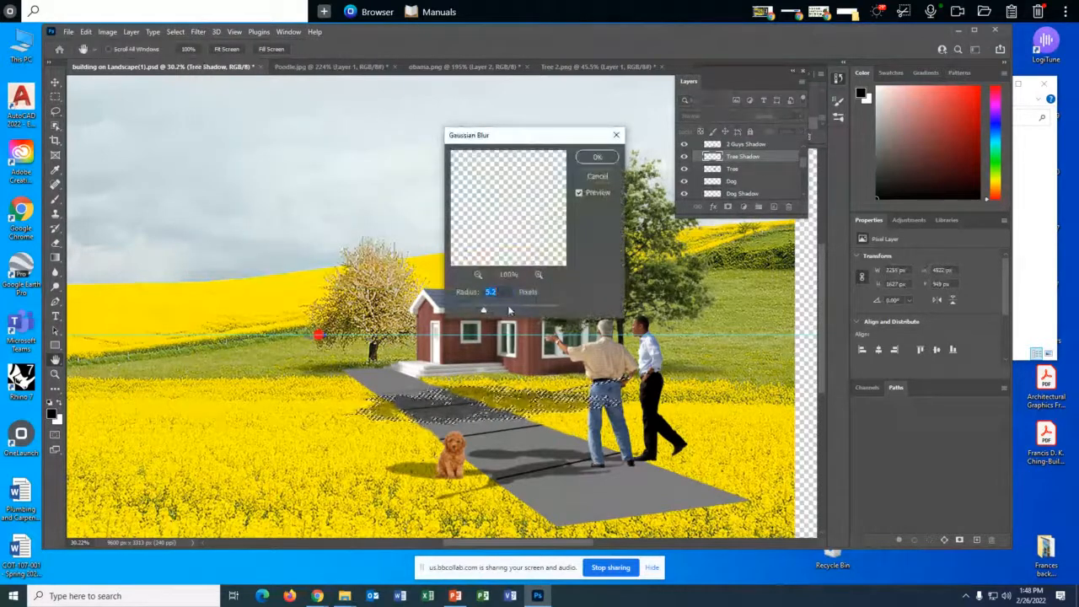
drag(483, 311, 499, 312)
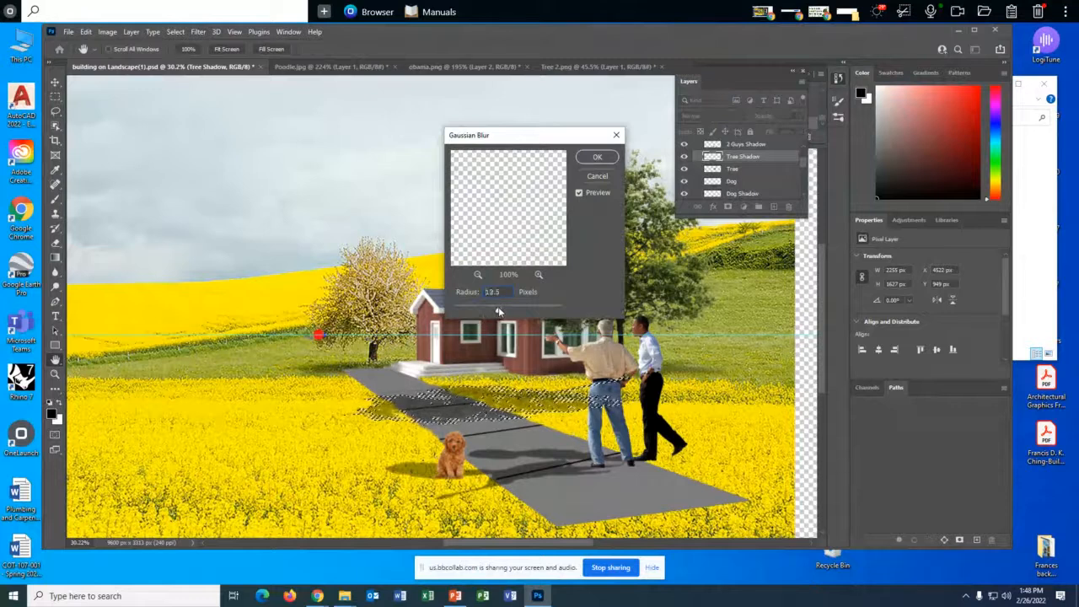
click(597, 157)
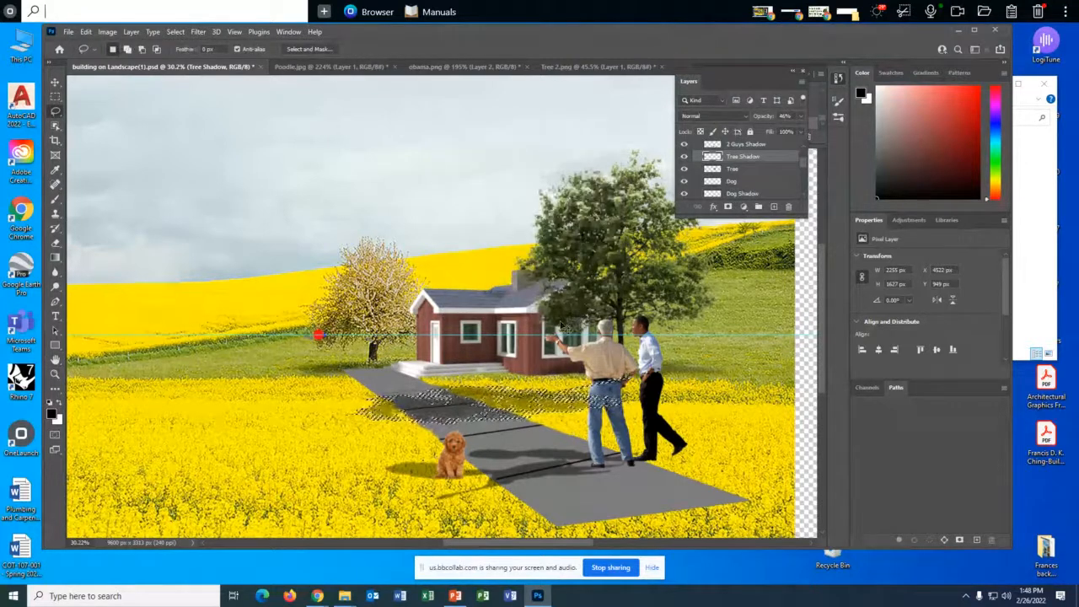
key(ctrl+d)
scroll(477, 405, up, 2)
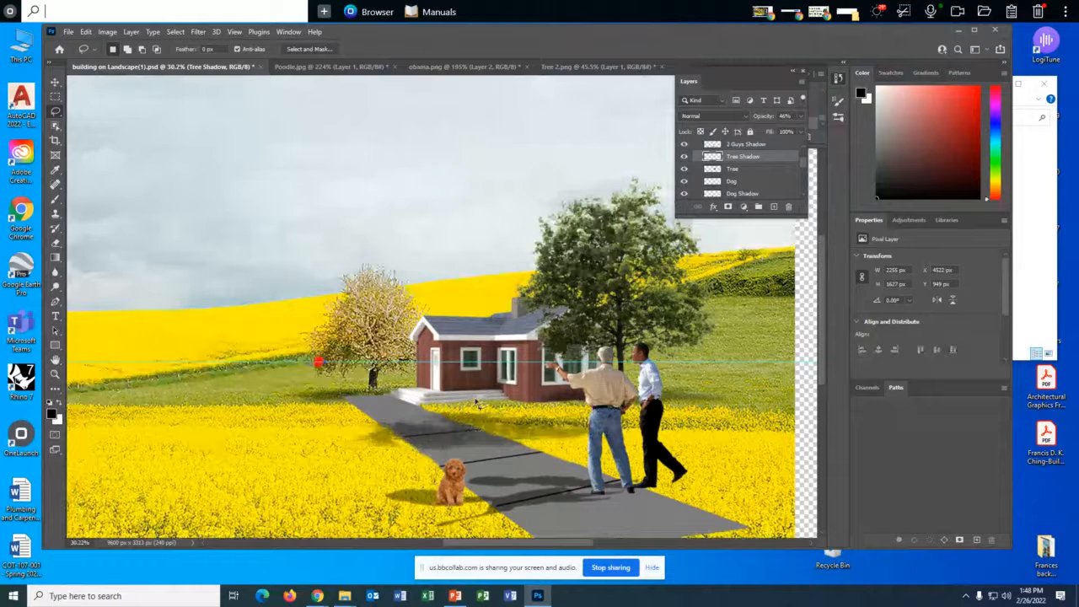